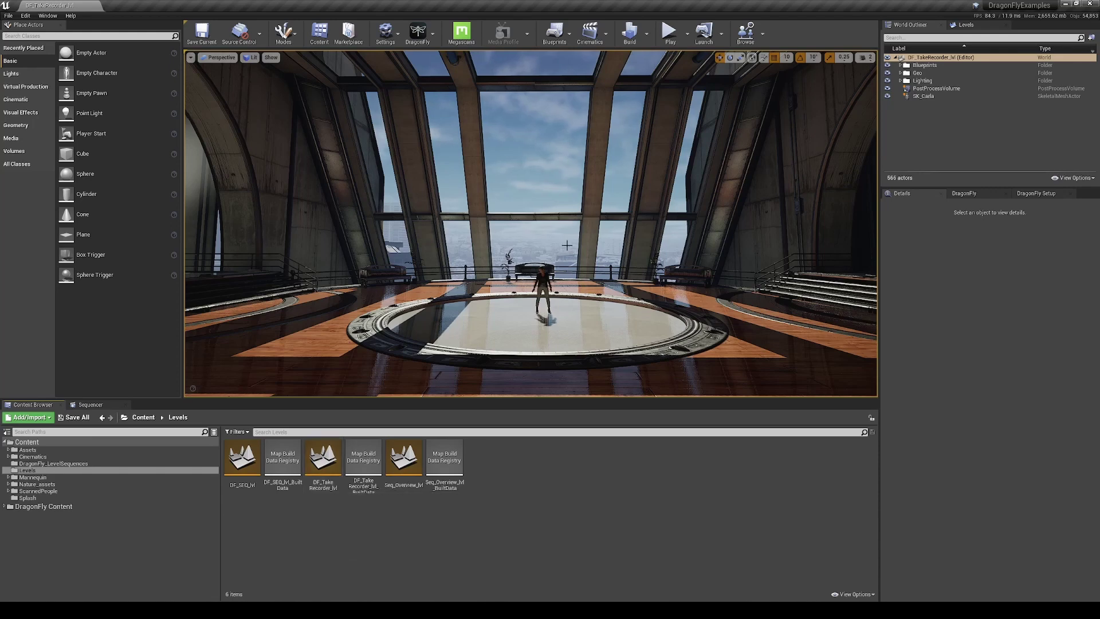
Select SK_Carla and orbit the viewport camera in close around her on the platform.
left_click(542, 283)
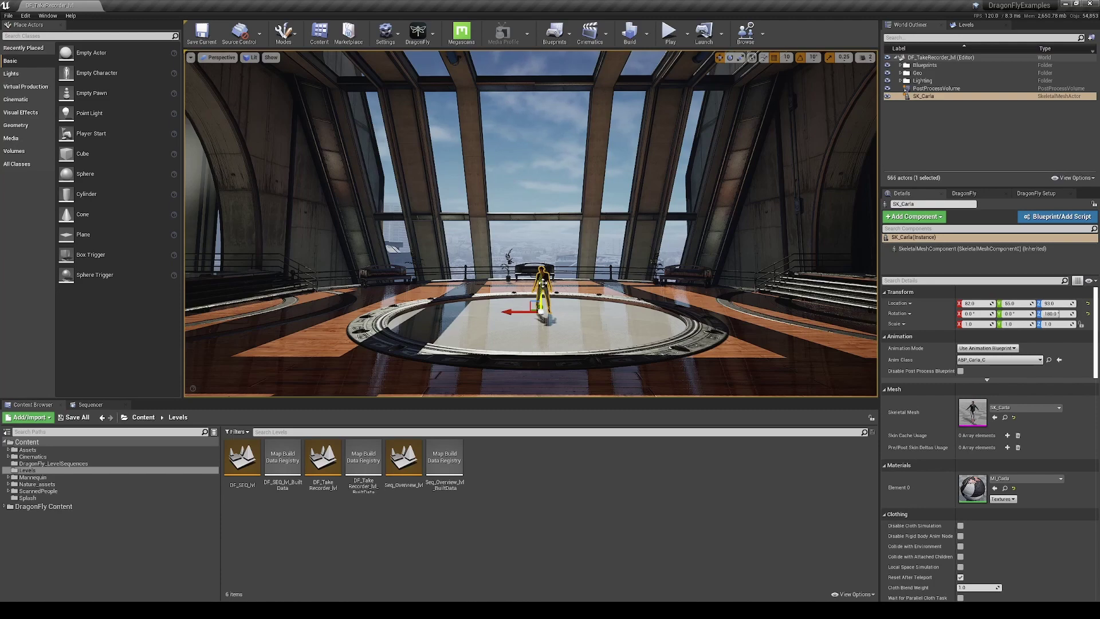
left_click_drag(542, 283, 543, 283, "alt")
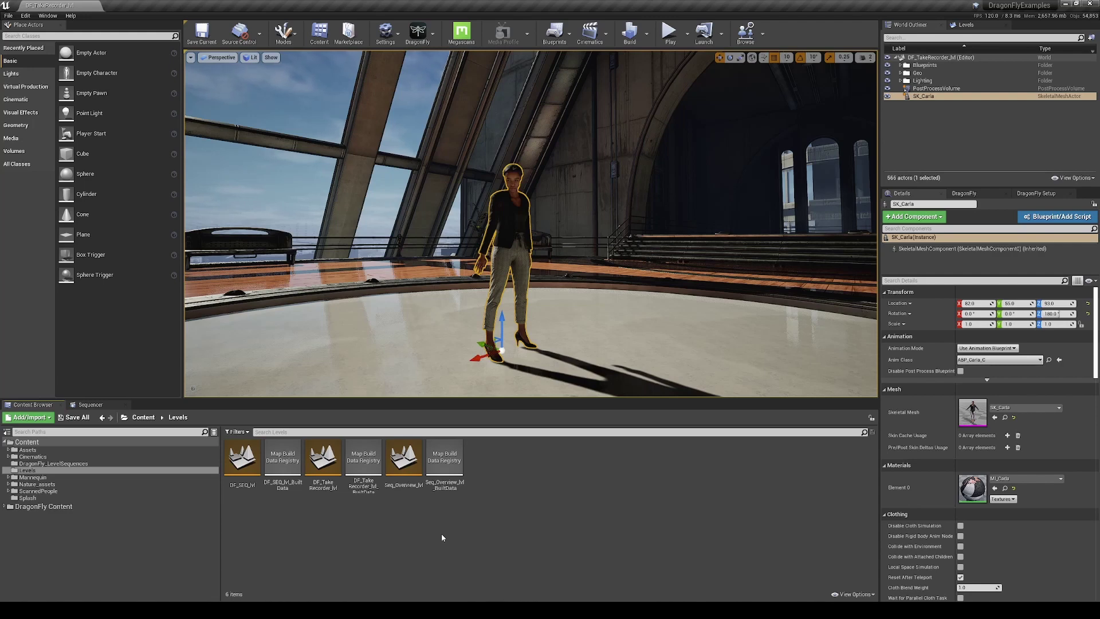
Search Edit > Plugins for 'Take' to confirm Take Recorder is enabled, then return to the editor.
left_click(29, 17)
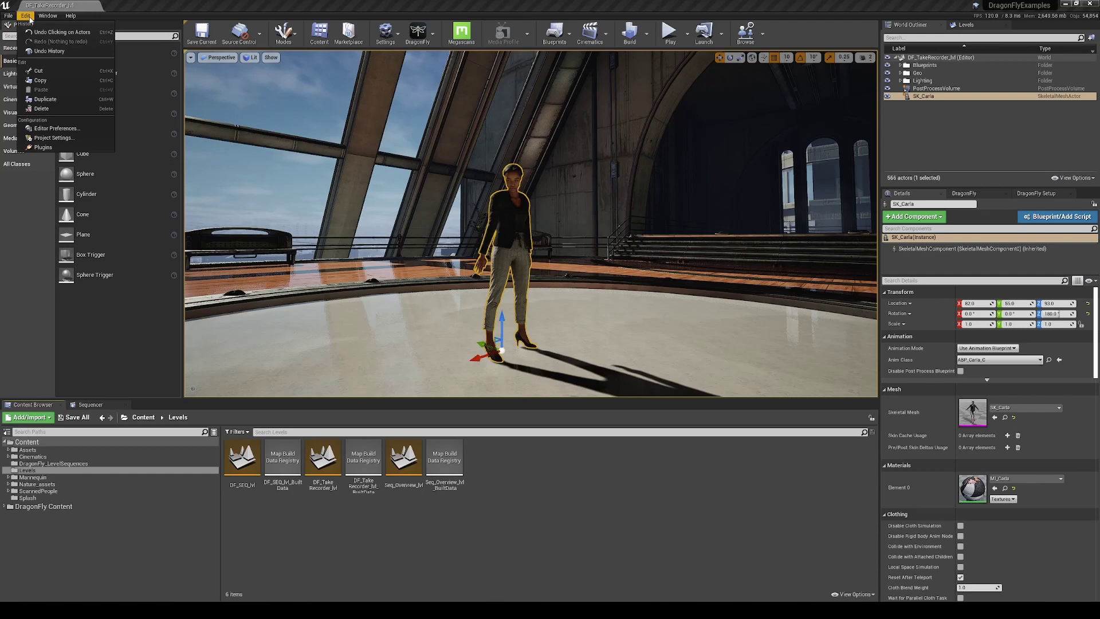
left_click(39, 147)
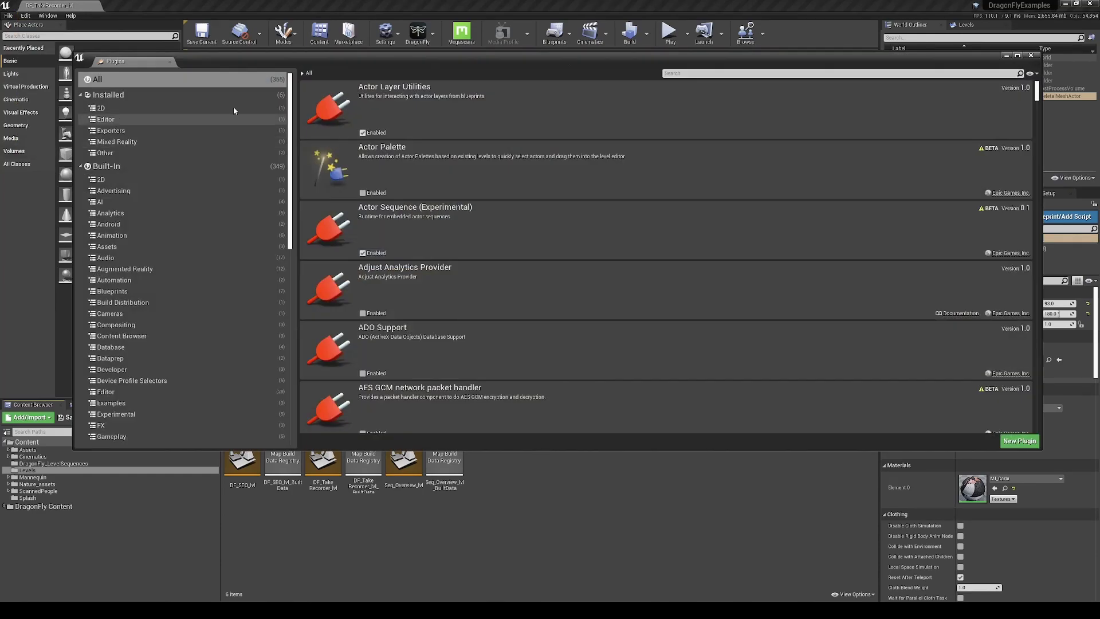
left_click(677, 69)
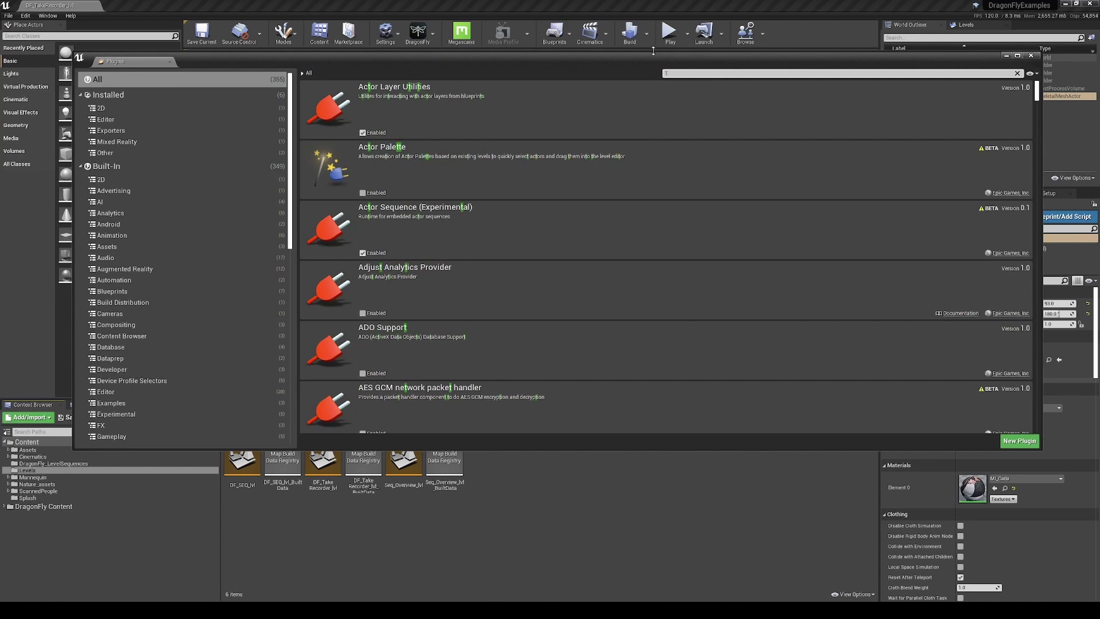
type("Take")
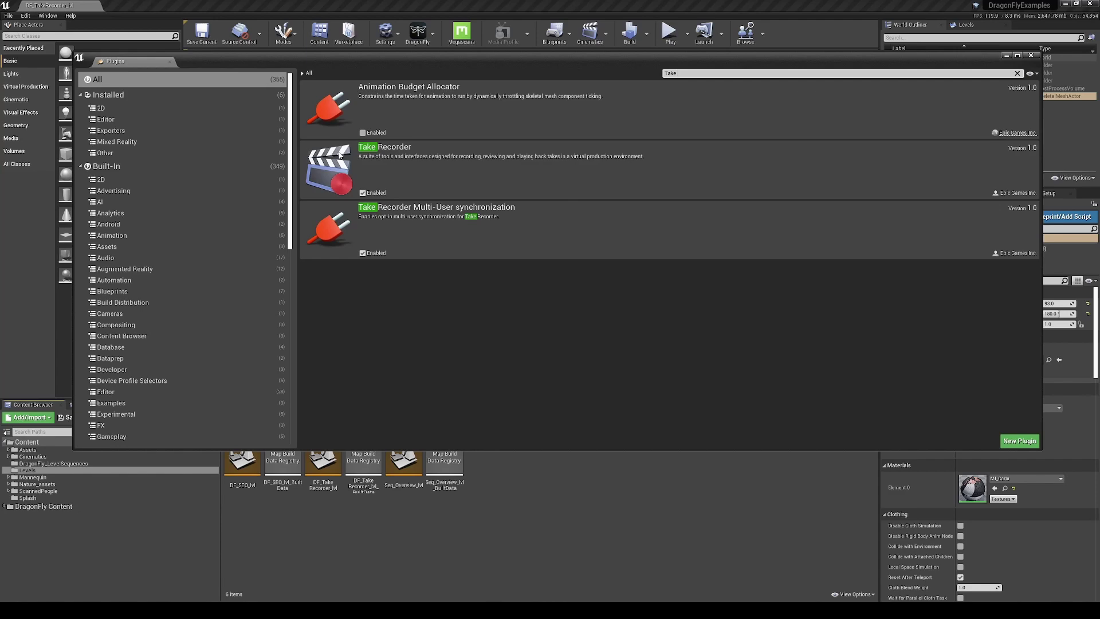
left_click(441, 532)
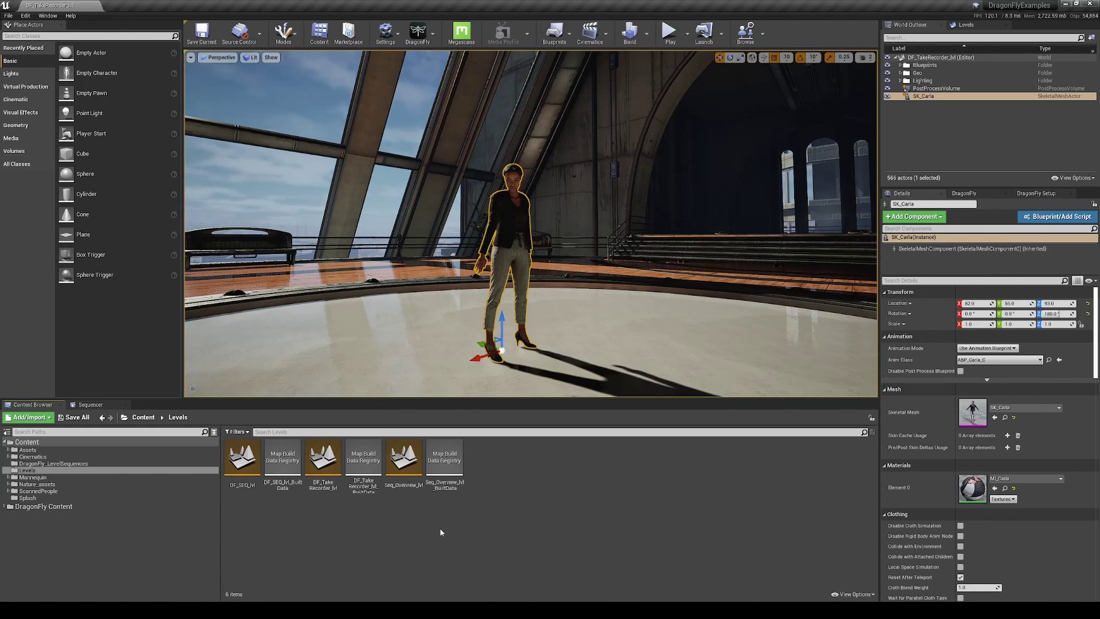
Open the Take Recorder from Window > Cinematics and confirm the Scene_1 slate, take 03.
left_click(47, 16)
mouse_move(65, 36)
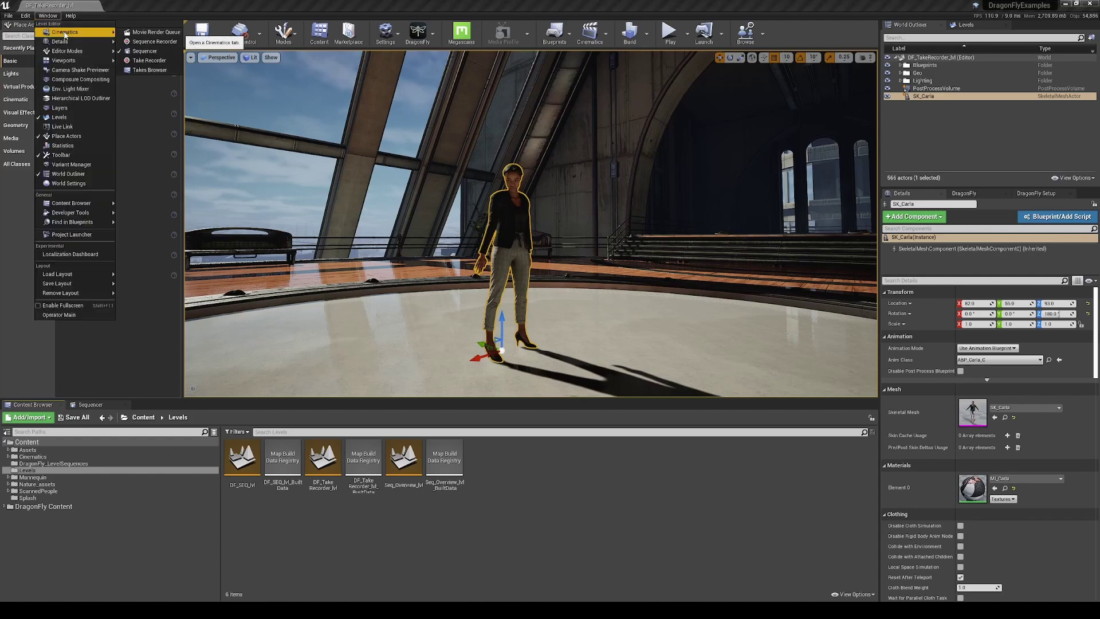
left_click(157, 61)
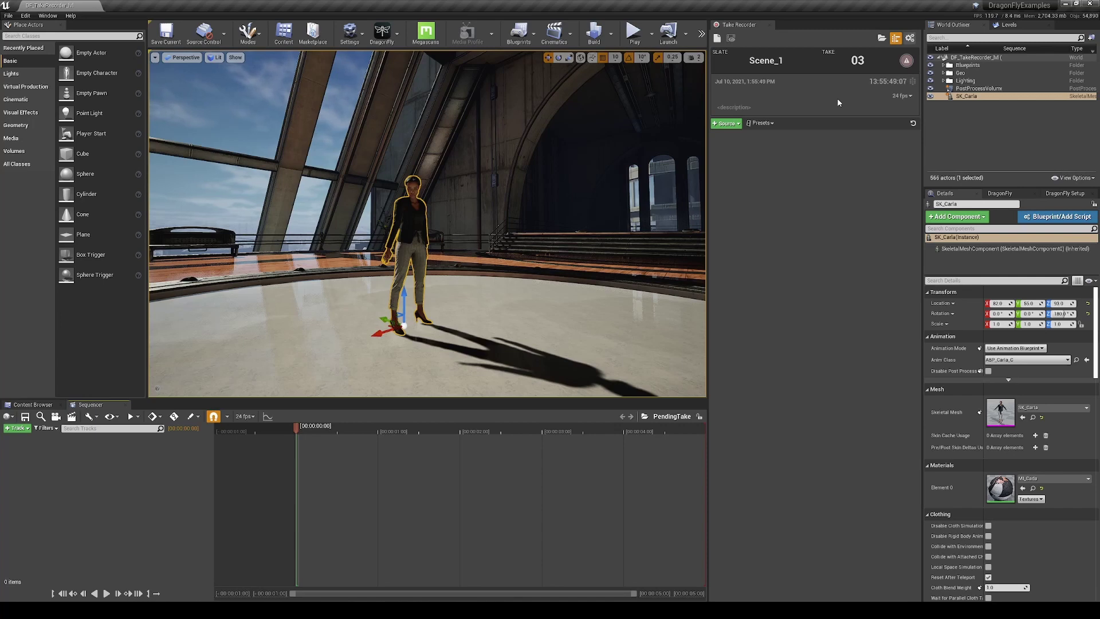
left_click(766, 60)
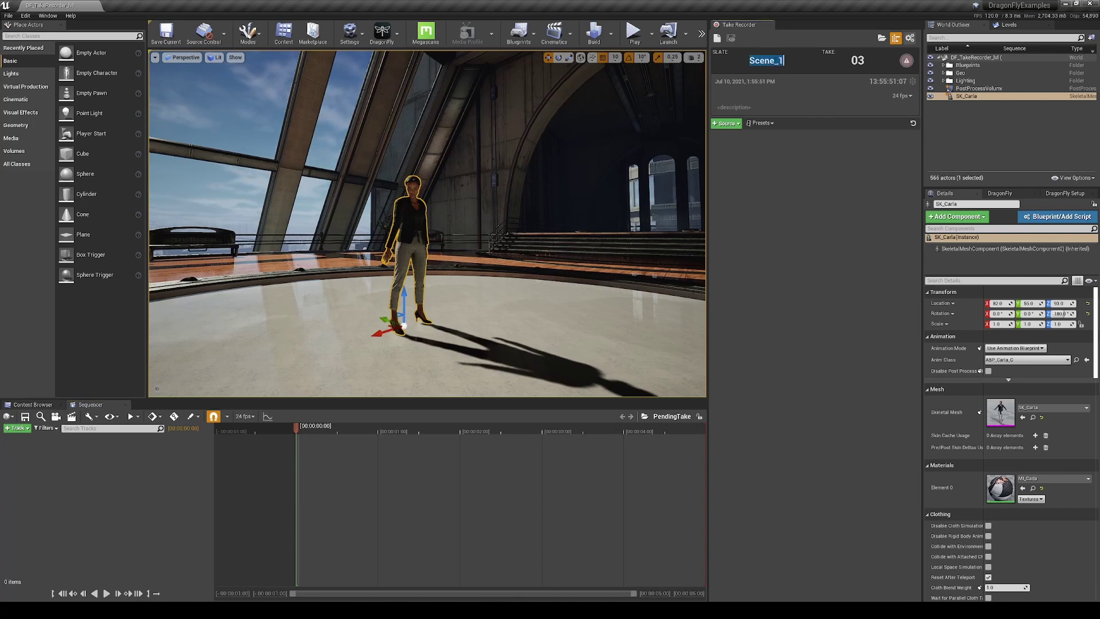
key("Tab")
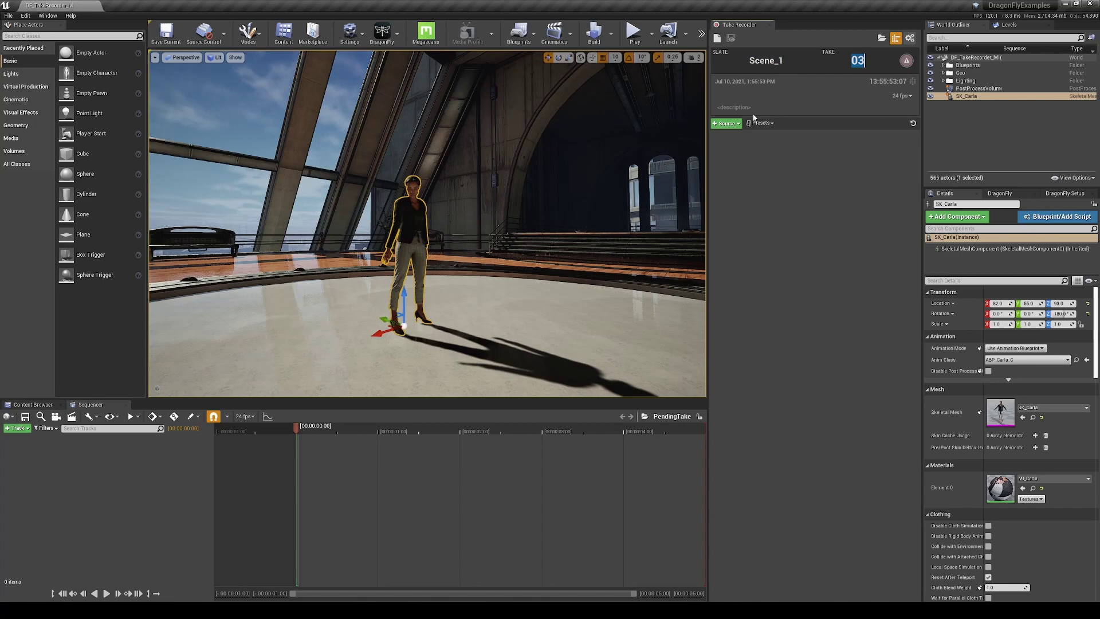
key("Return")
Describe the take as 'Carla Dancing' and set its frame rate to 30 fps.
left_click(725, 104)
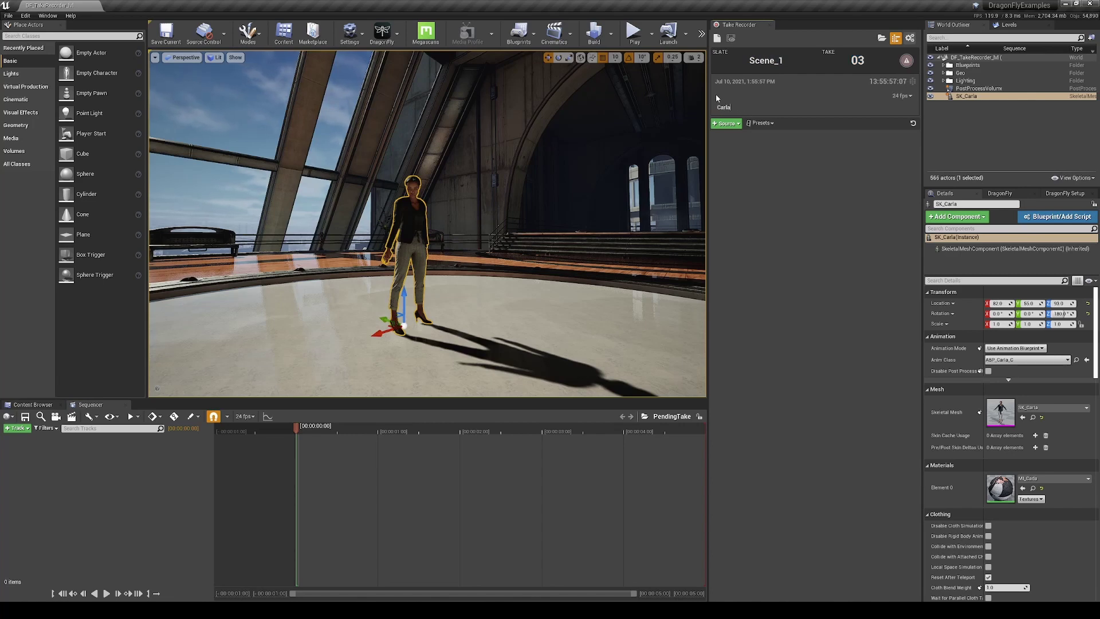
type("Carla Dancing")
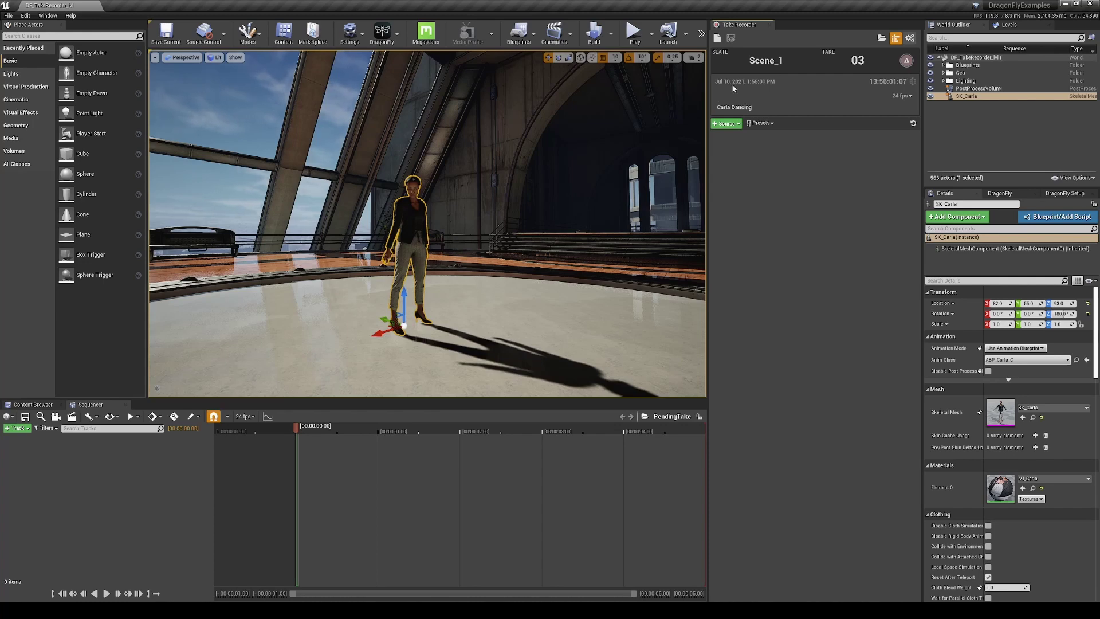
left_click(903, 95)
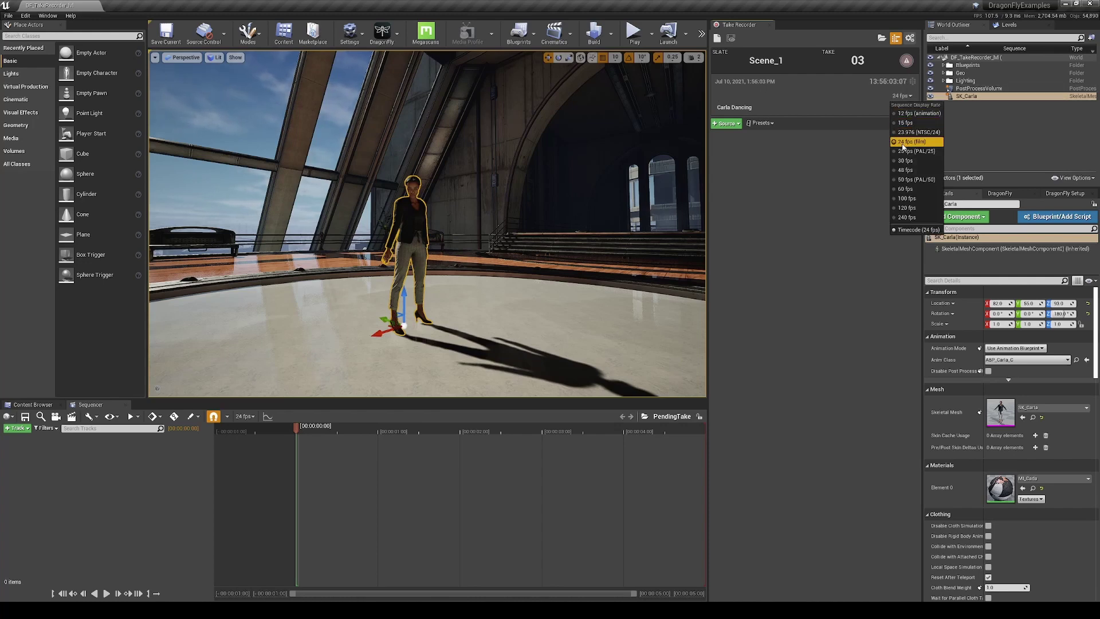
left_click(904, 162)
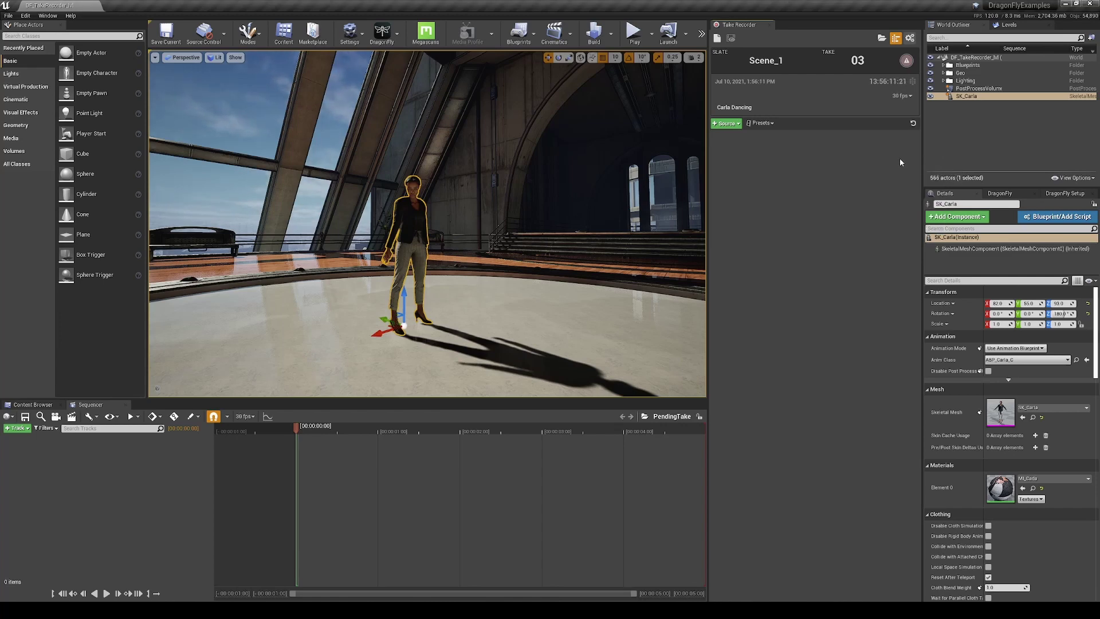
Review the Take Recorder settings, including the /Game/Cinematics/Takes folder and countdown, and widen the label column.
left_click(912, 39)
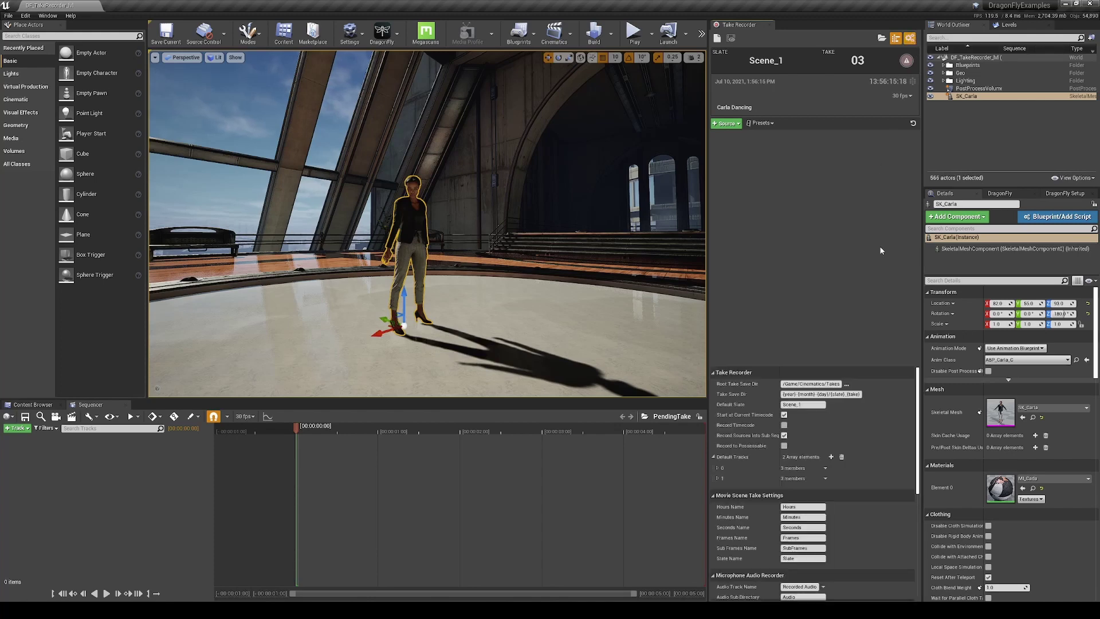
scroll(866, 404, "down", 5)
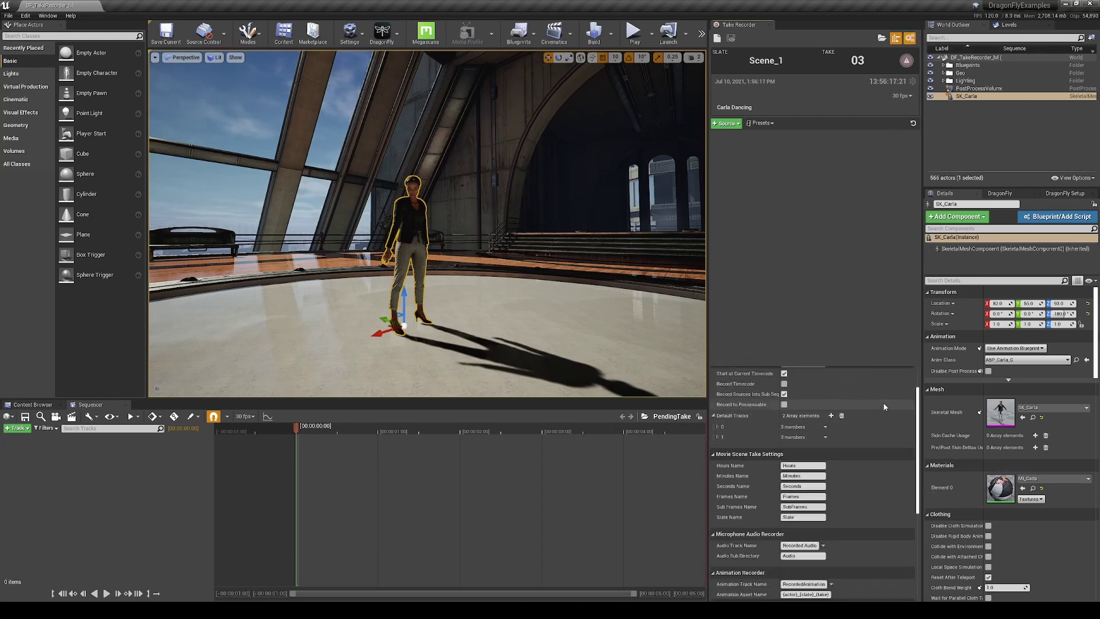
scroll(884, 409, "down", 4)
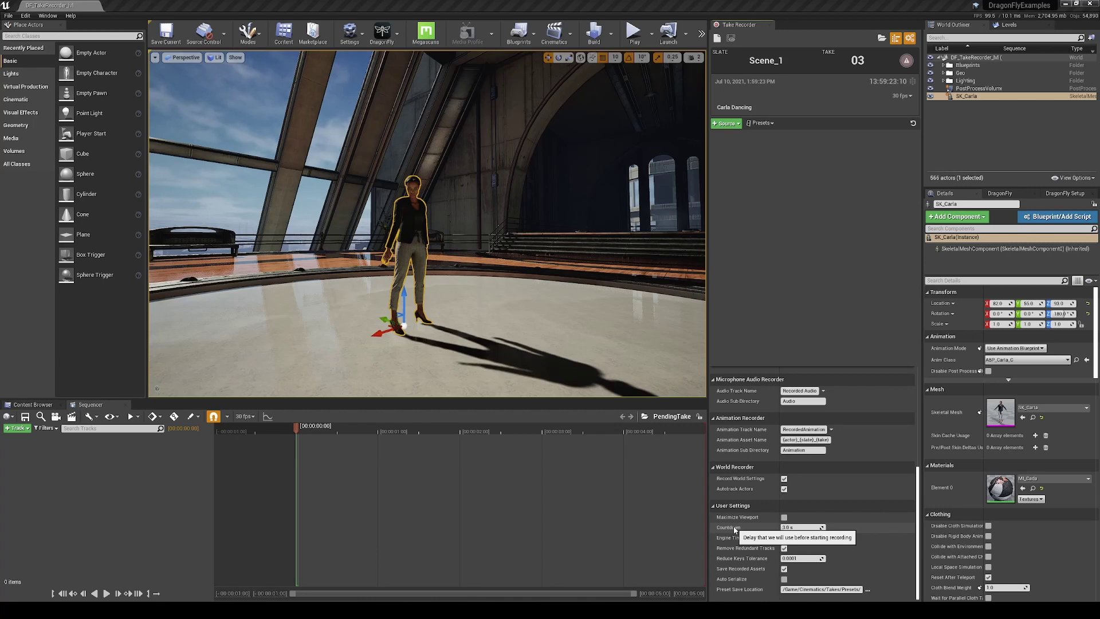
left_click(785, 527)
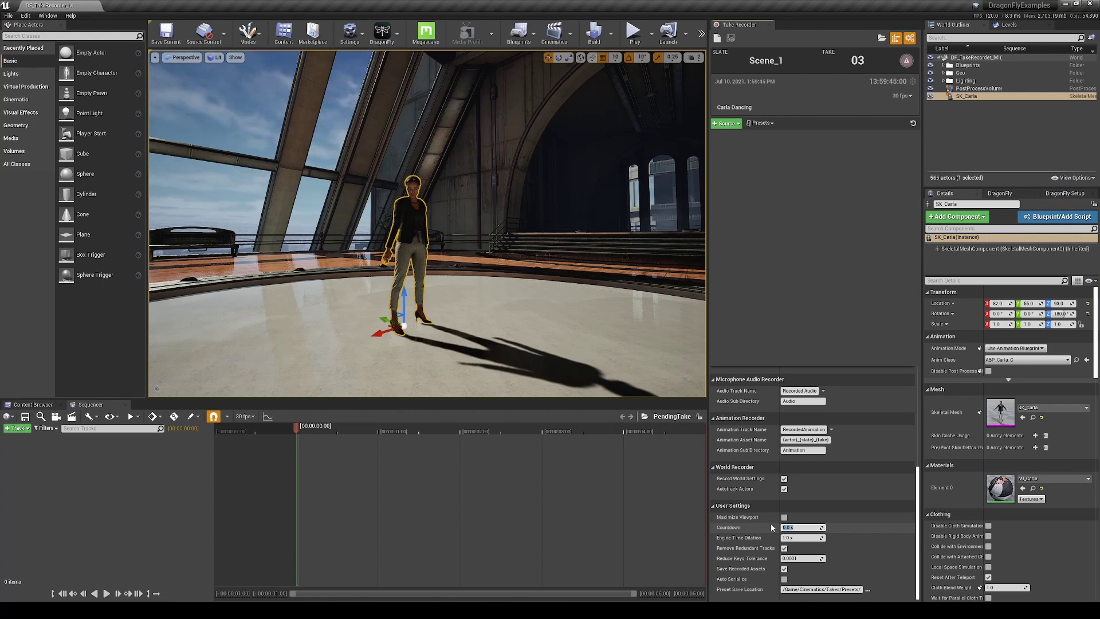
scroll(771, 524, "up", 5)
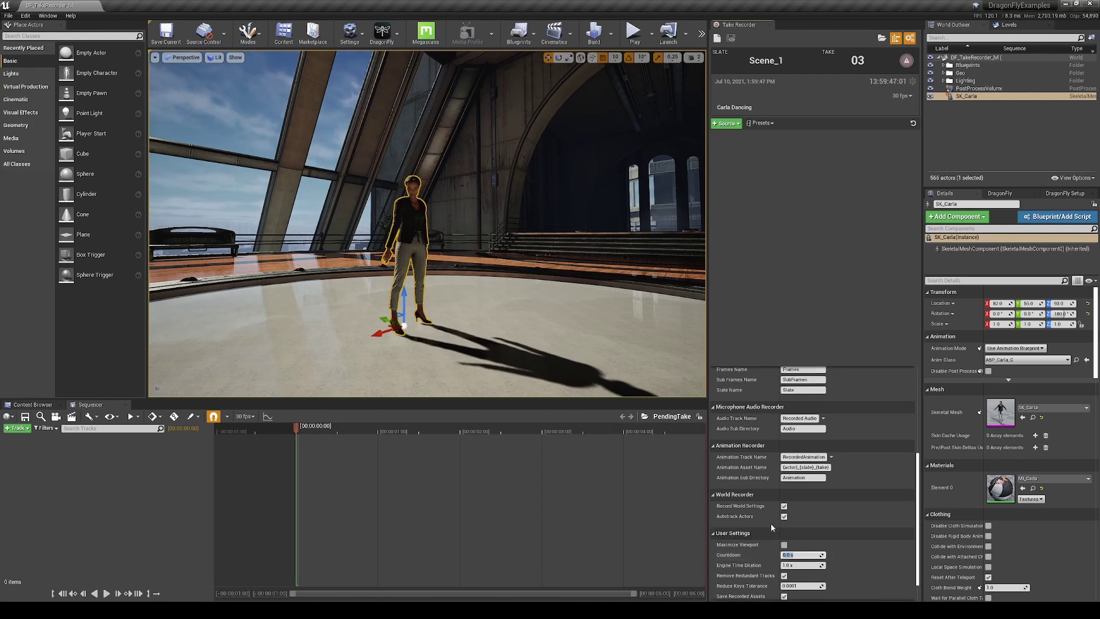
scroll(772, 524, "up", 2)
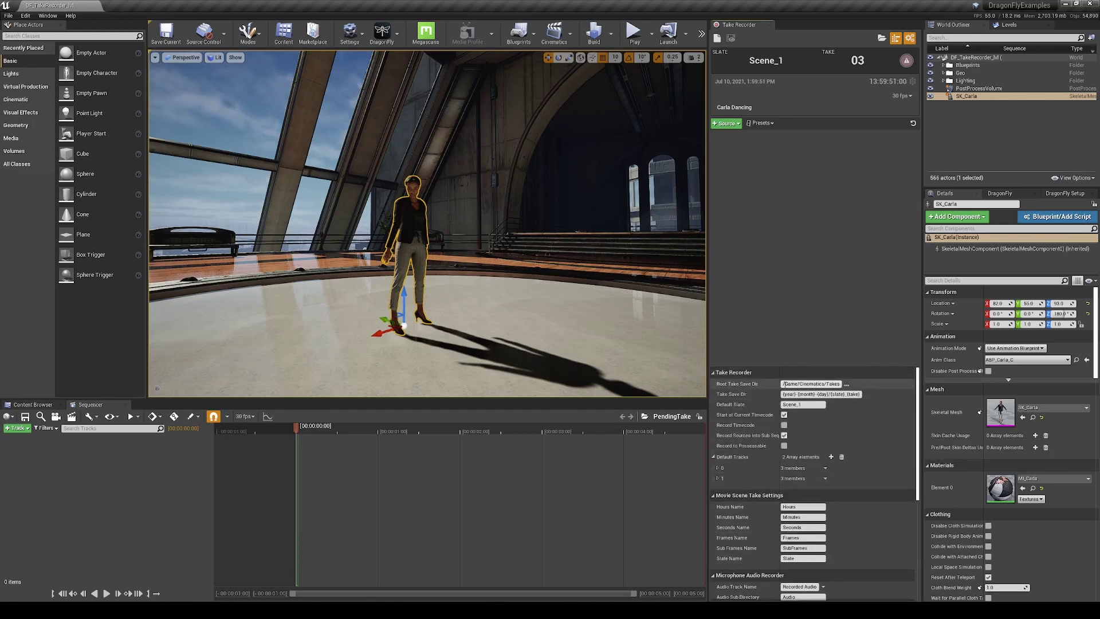
left_click_drag(779, 394, 806, 397)
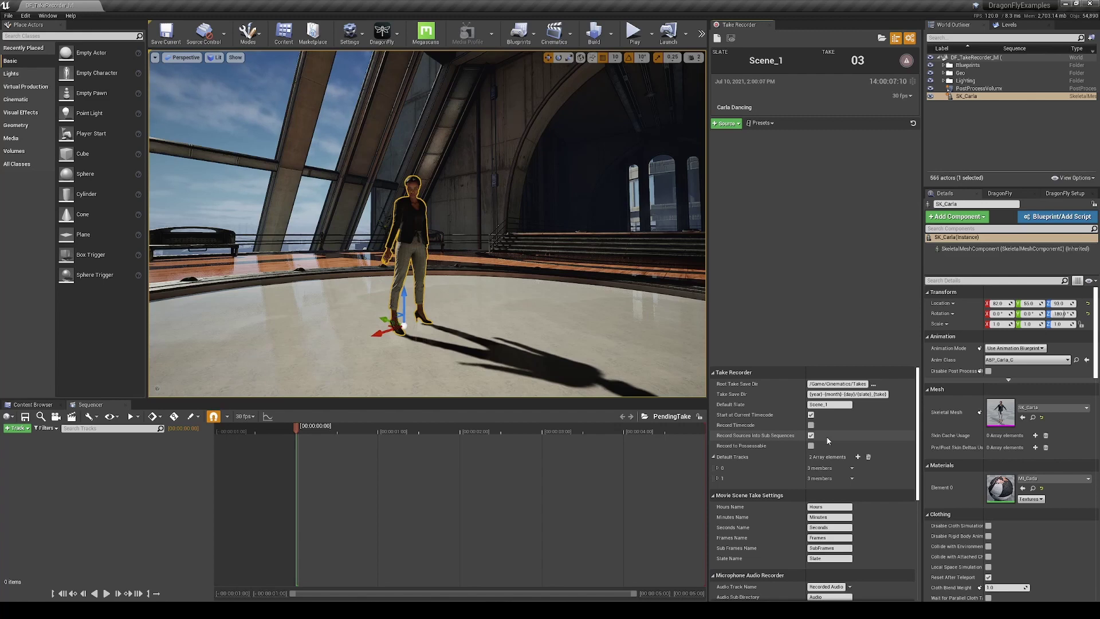
Open the Scene_1_01 take from Cinematics > TakeRecorder_Examples > Sub_Sequences_DISABLED in Sequencer.
left_click(36, 406)
left_click(33, 457)
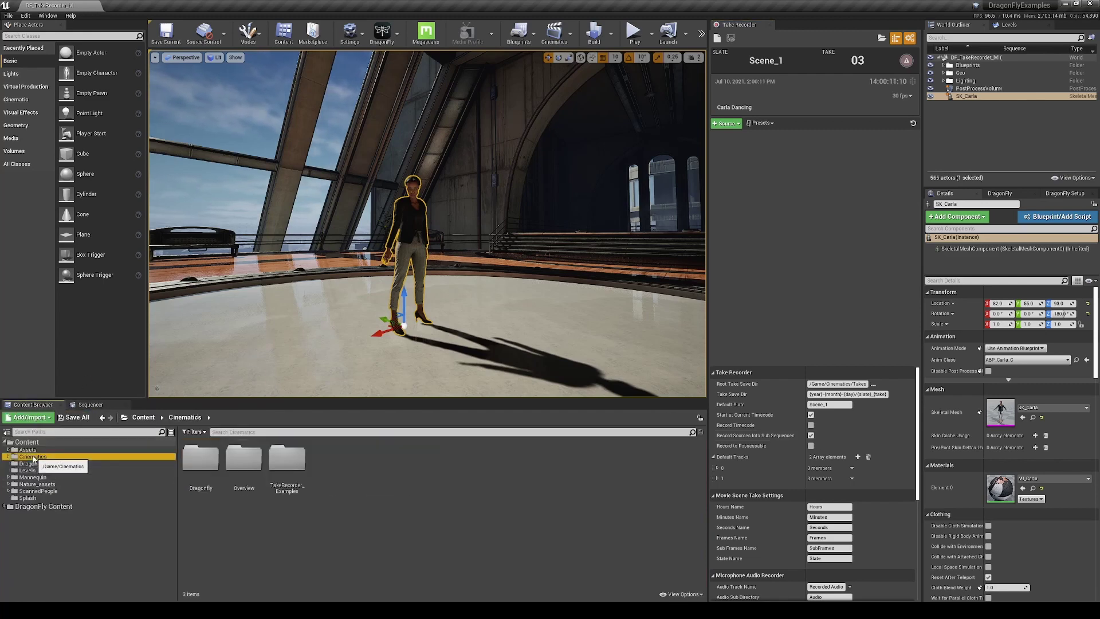
double_click(294, 462)
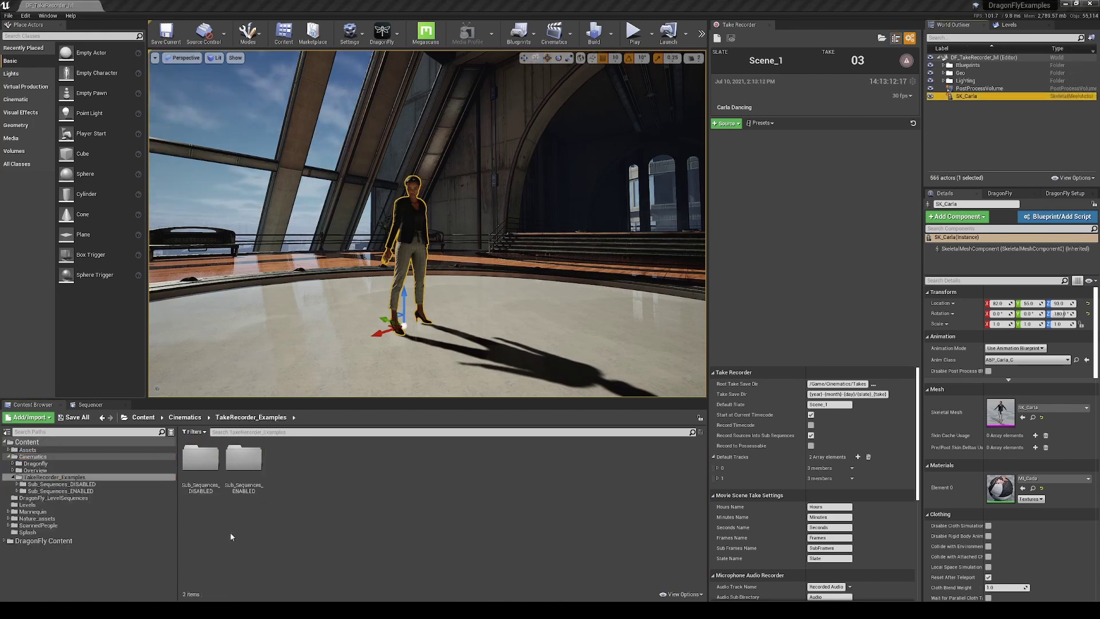
double_click(200, 460)
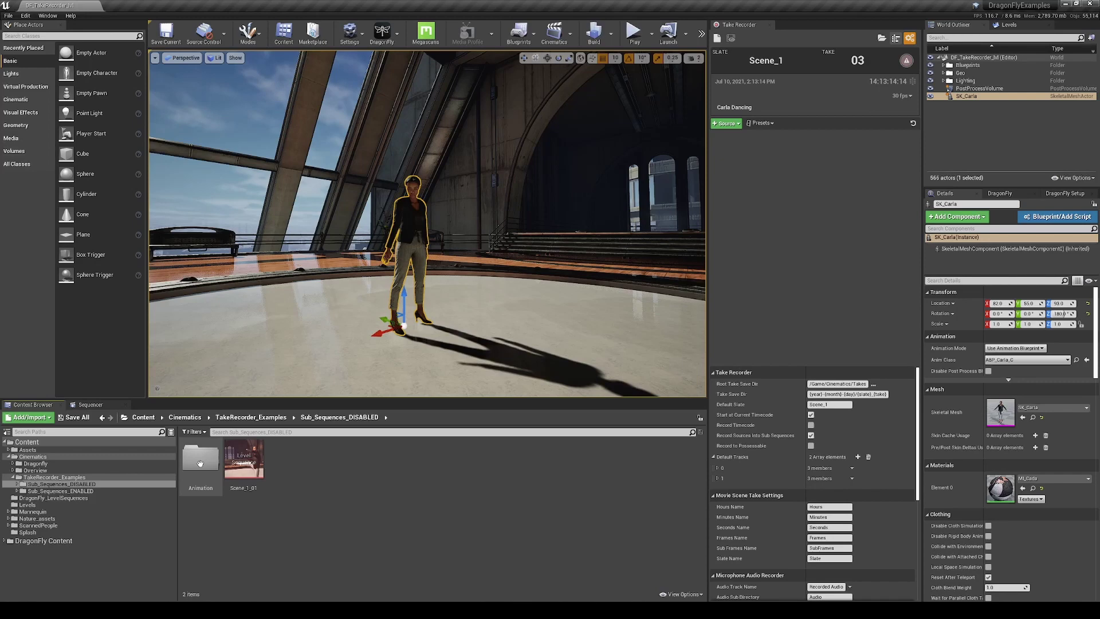
double_click(243, 462)
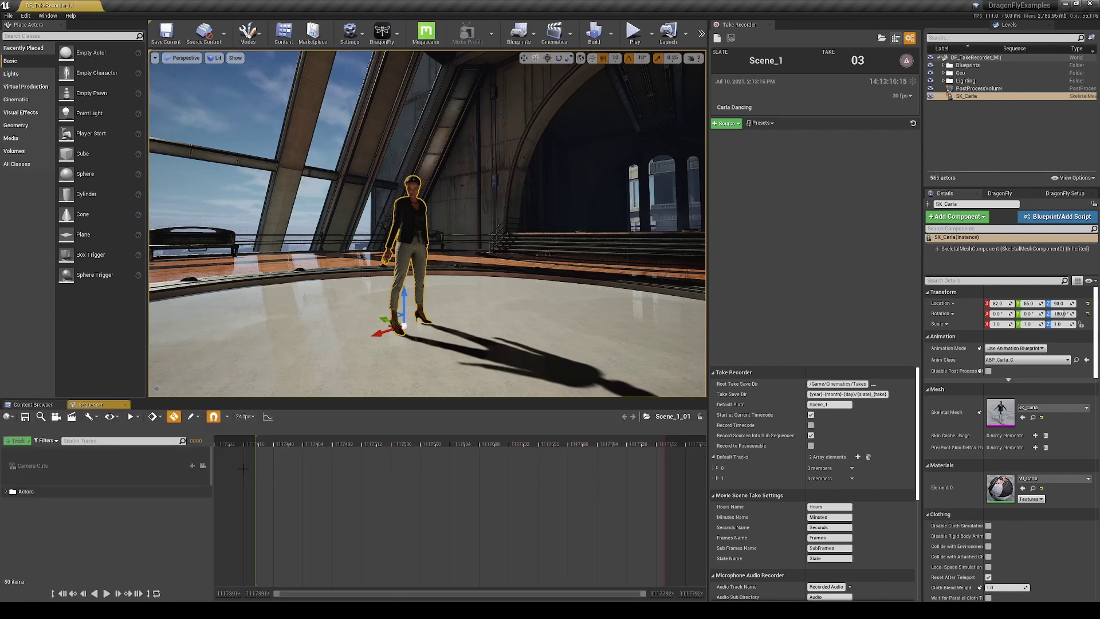
Switch to the cinematic view, hide SK_Carla, and expand the Actors, DragonFlyCameraActor and SK_Carla tracks.
left_click(182, 58)
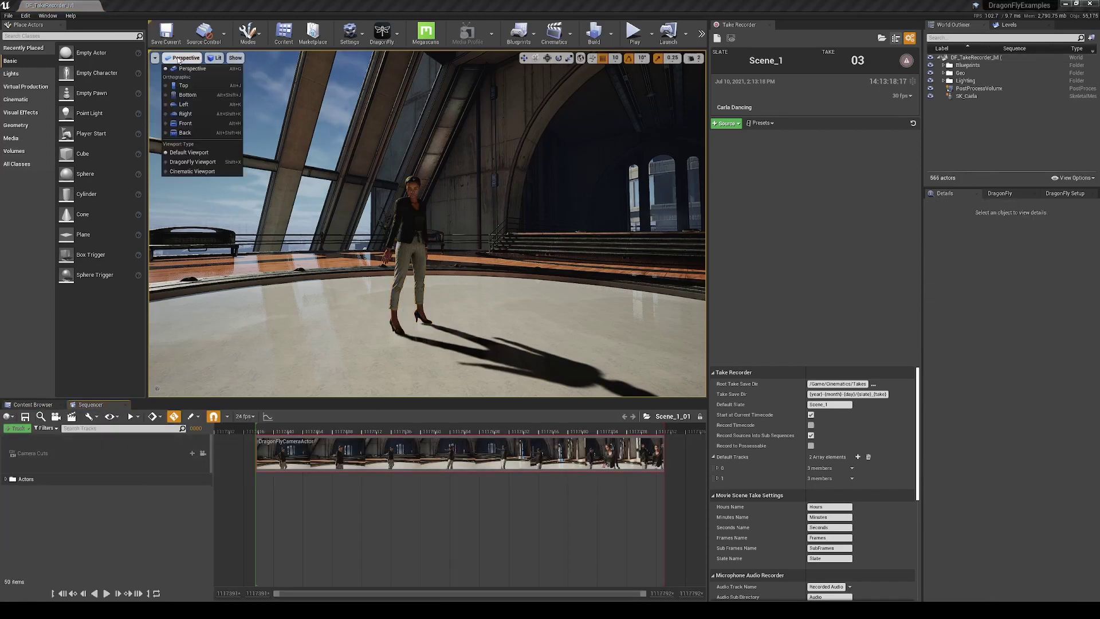
left_click(192, 172)
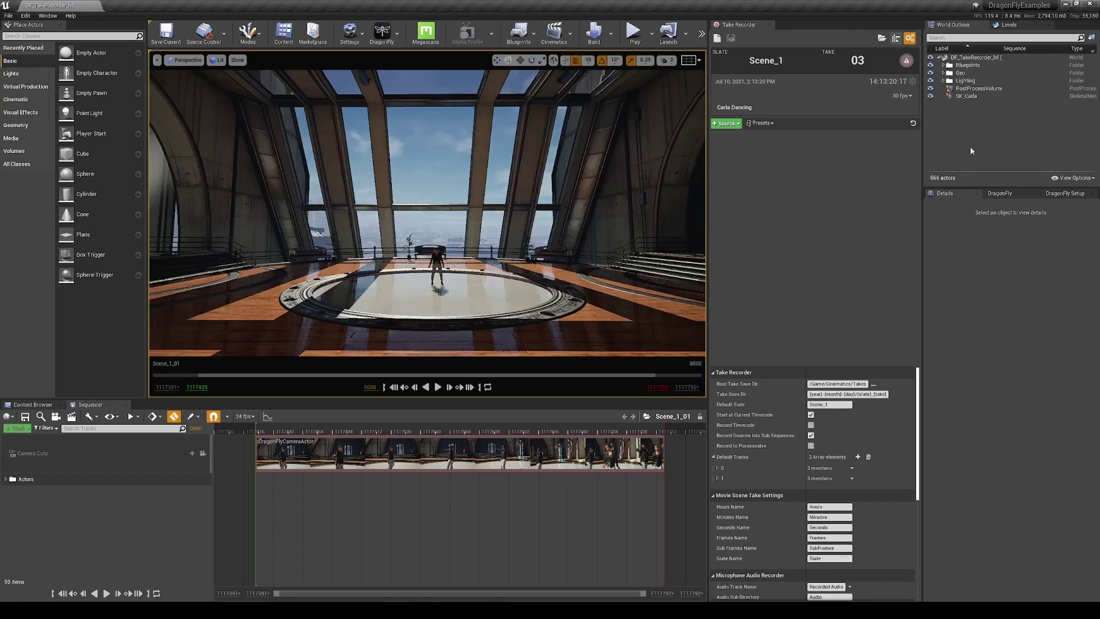
left_click(930, 95)
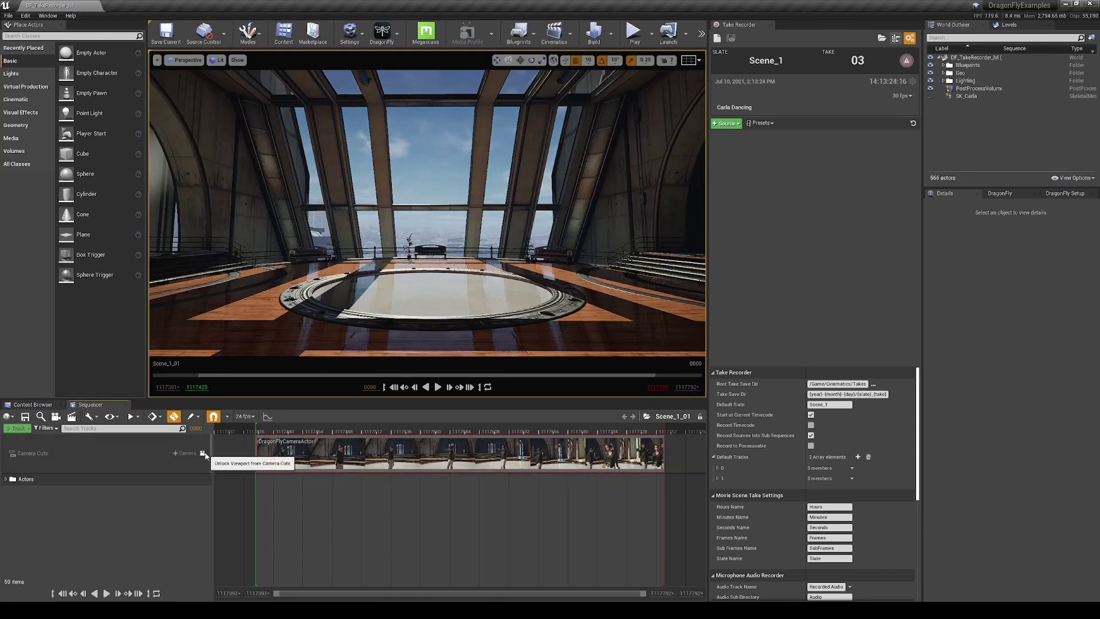
left_click(312, 426)
left_click(6, 480)
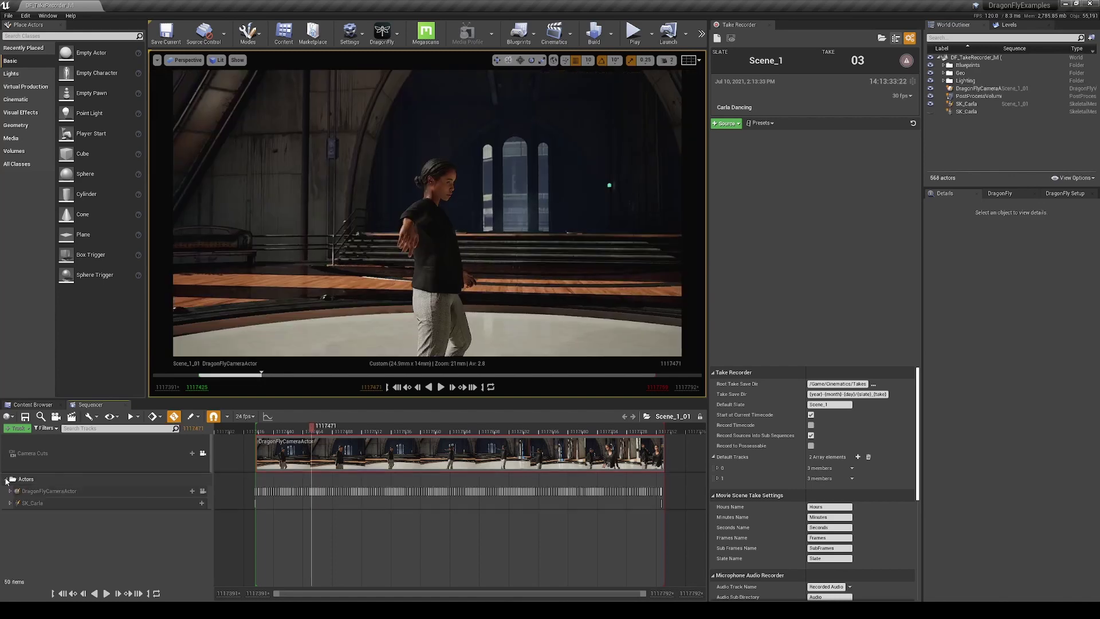
left_click(9, 491)
left_click(10, 554)
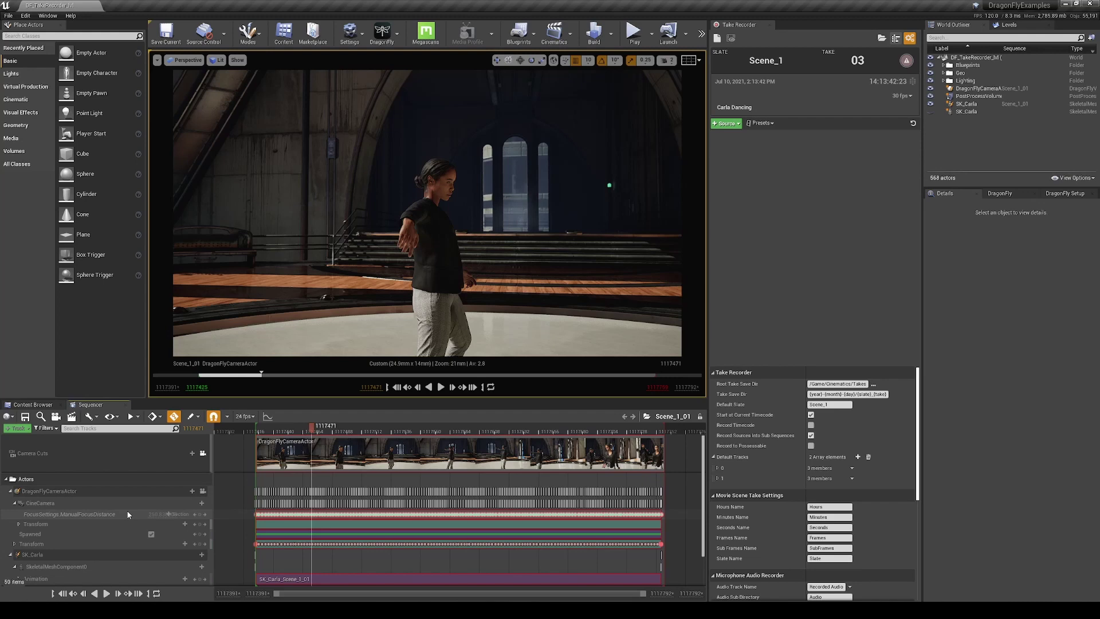
scroll(127, 514, "down", 2)
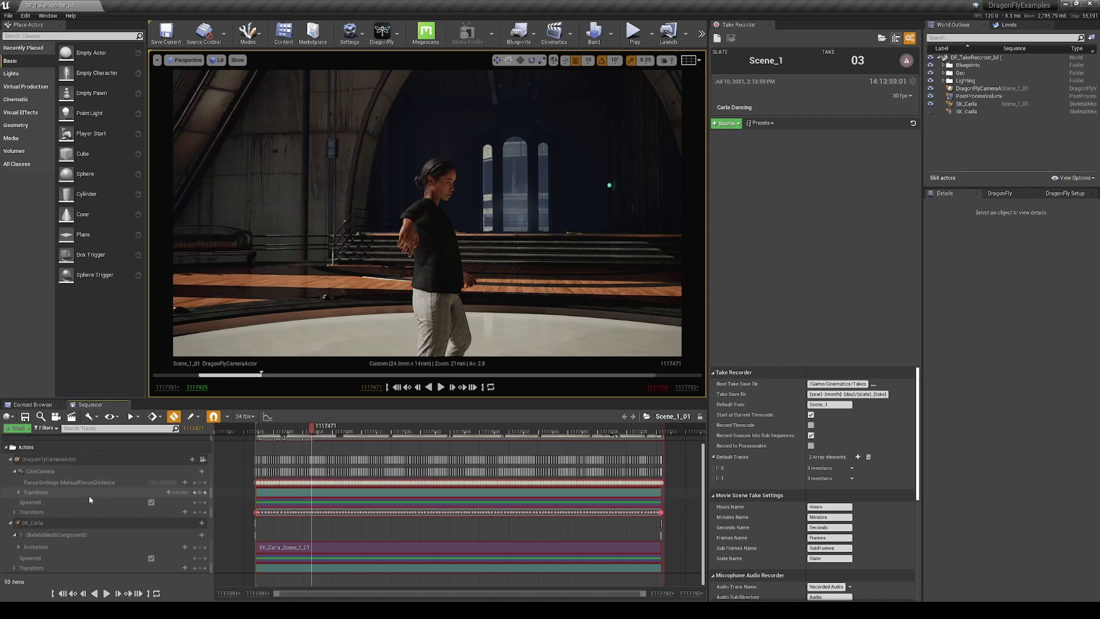
scroll(88, 496, "up", 2)
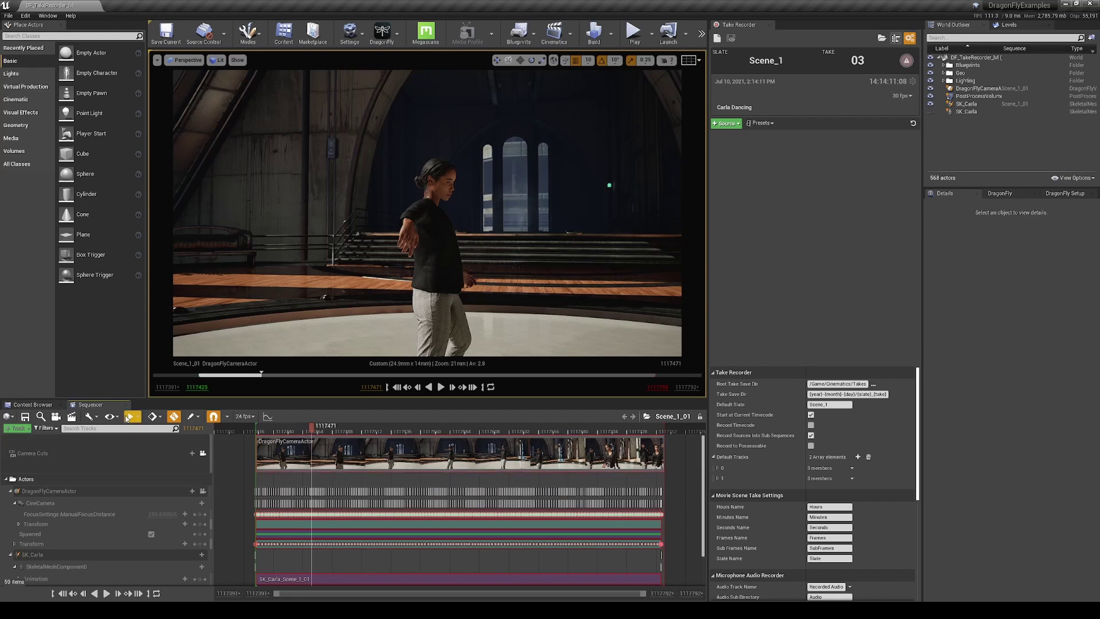
Open the Scene_1_02 take from Sub_Sequences_ENABLED and view it through its camera cuts.
left_click(49, 405)
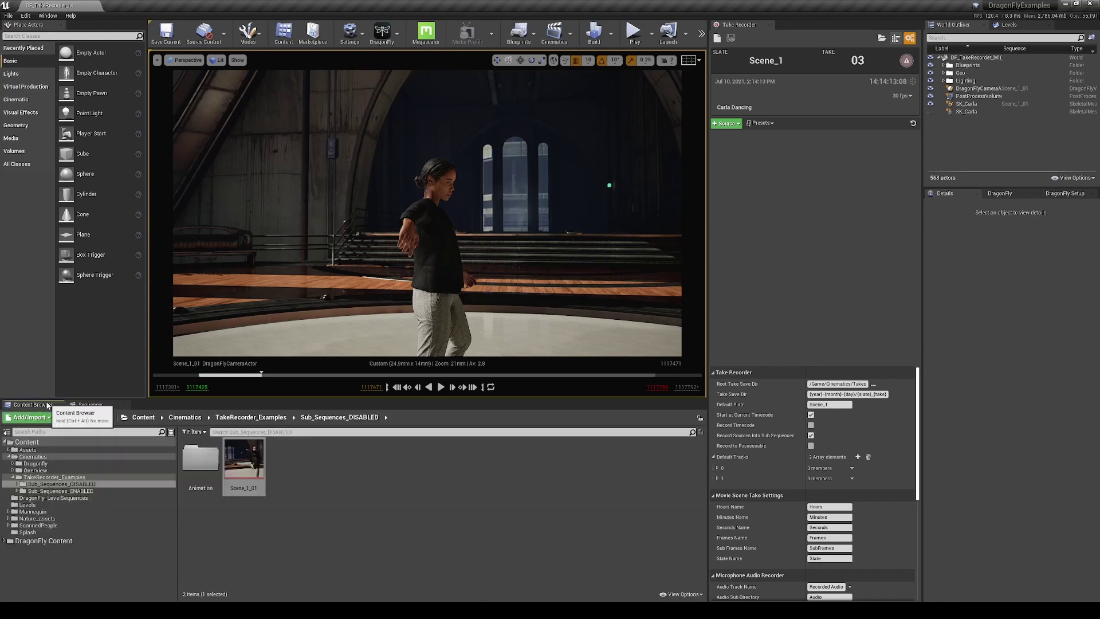
left_click(55, 477)
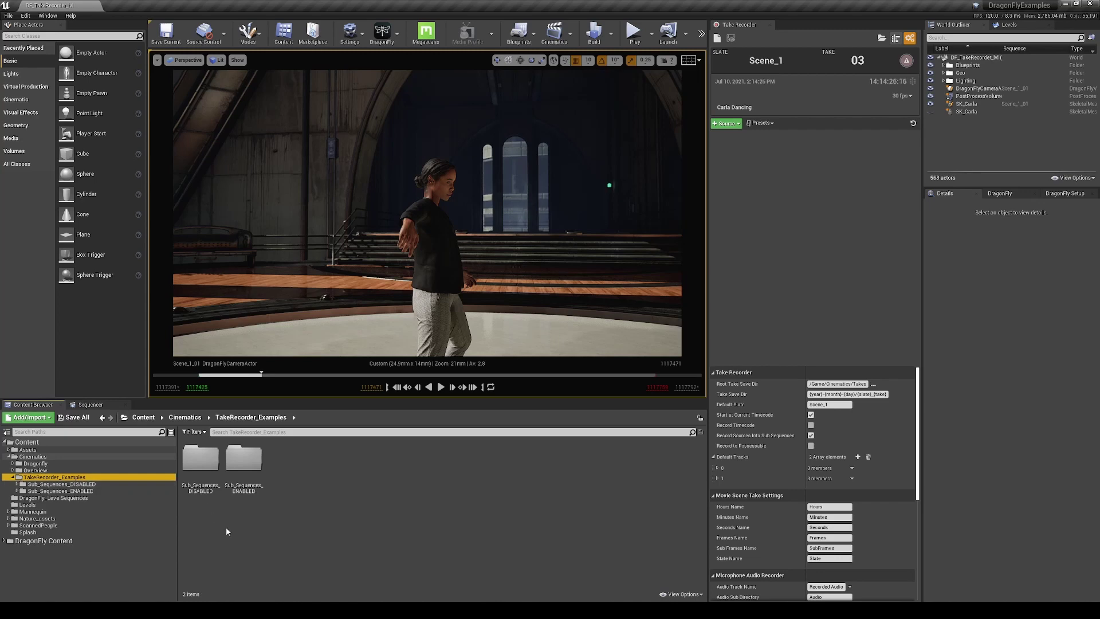
double_click(244, 459)
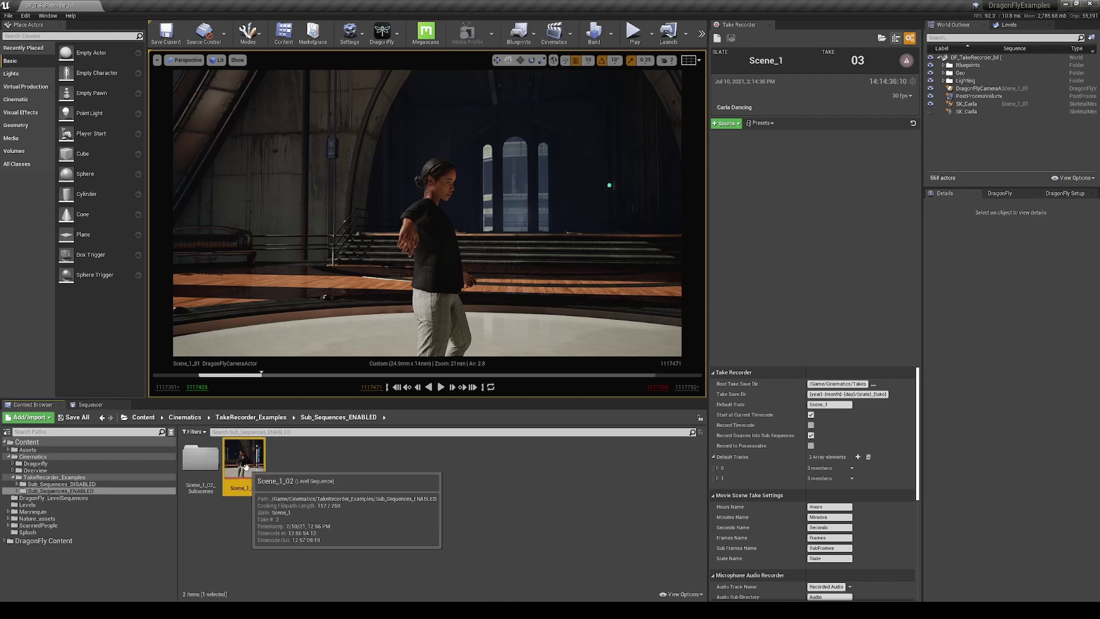
double_click(244, 458)
left_click(298, 431)
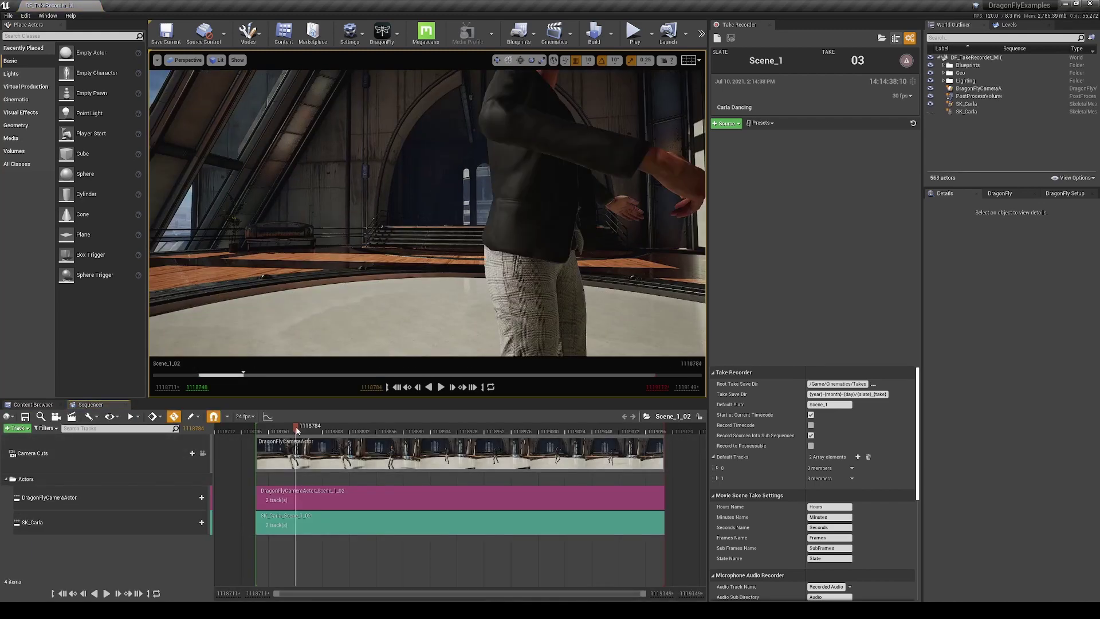
left_click(203, 454)
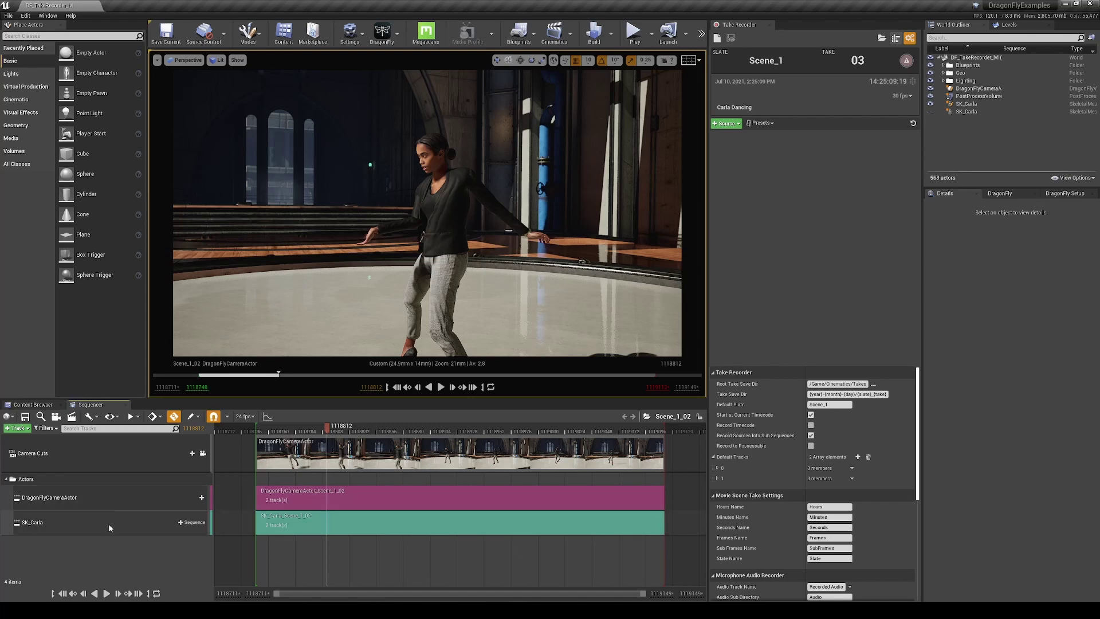
Inspect the DragonFlyCameraActor_Scene_1_02 and SK_Carla_Scene_1_02 sub-sequences, scrubbing through each recording.
left_click(39, 408)
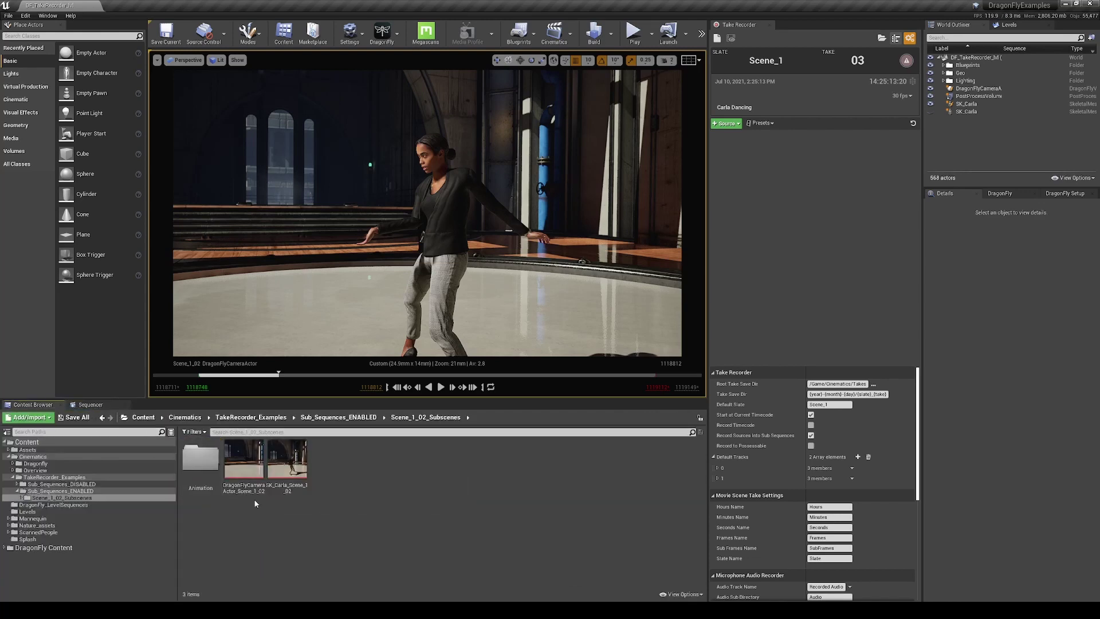
double_click(244, 463)
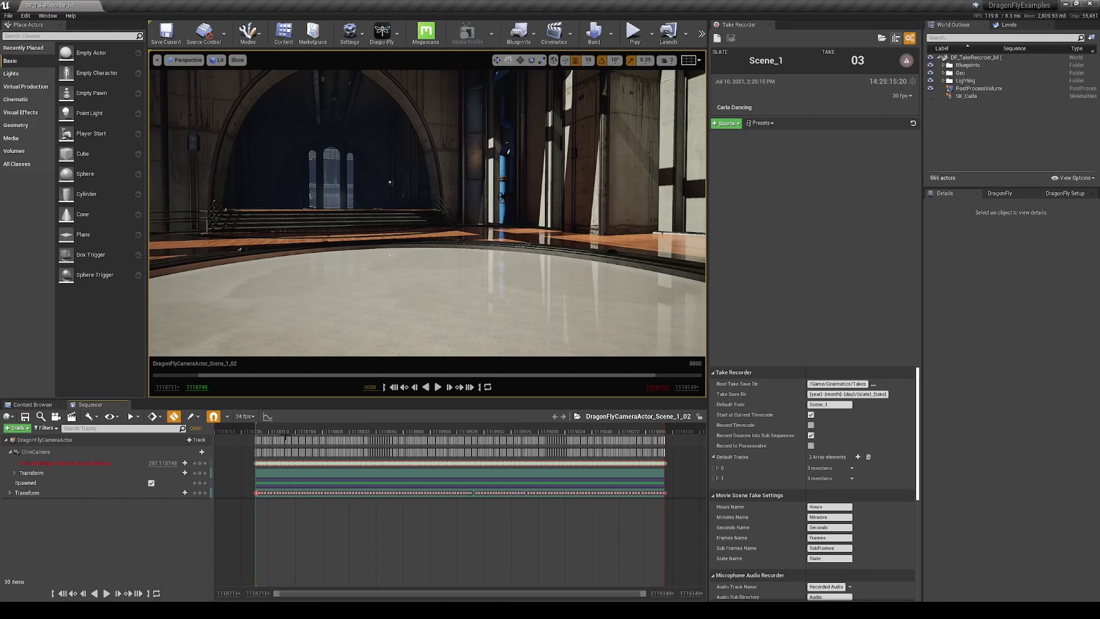
left_click(202, 440)
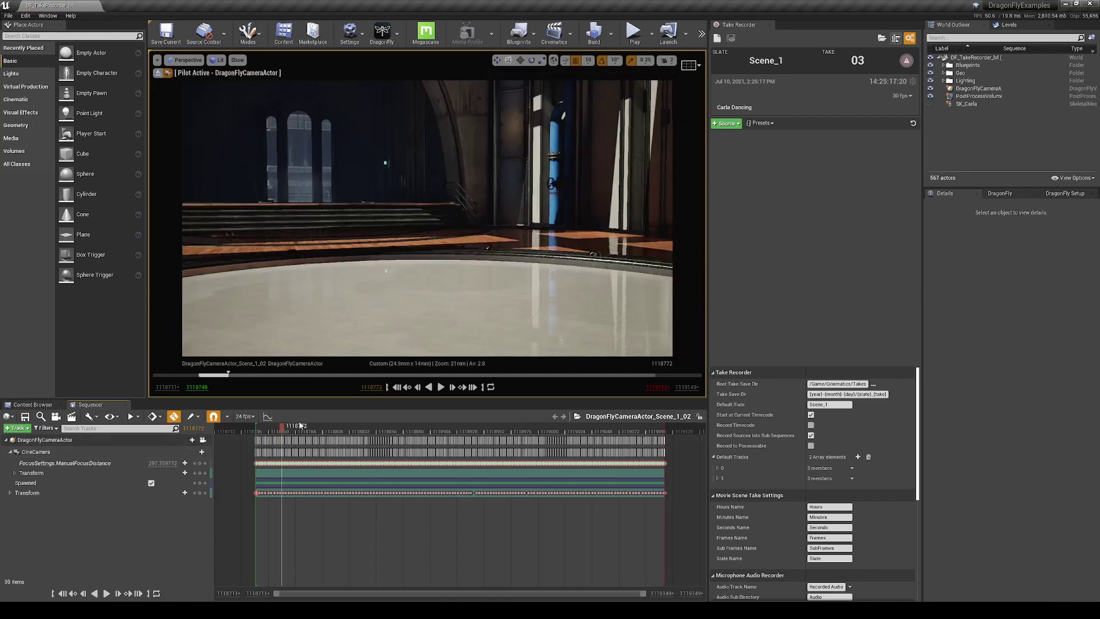
left_click_drag(283, 424, 349, 447)
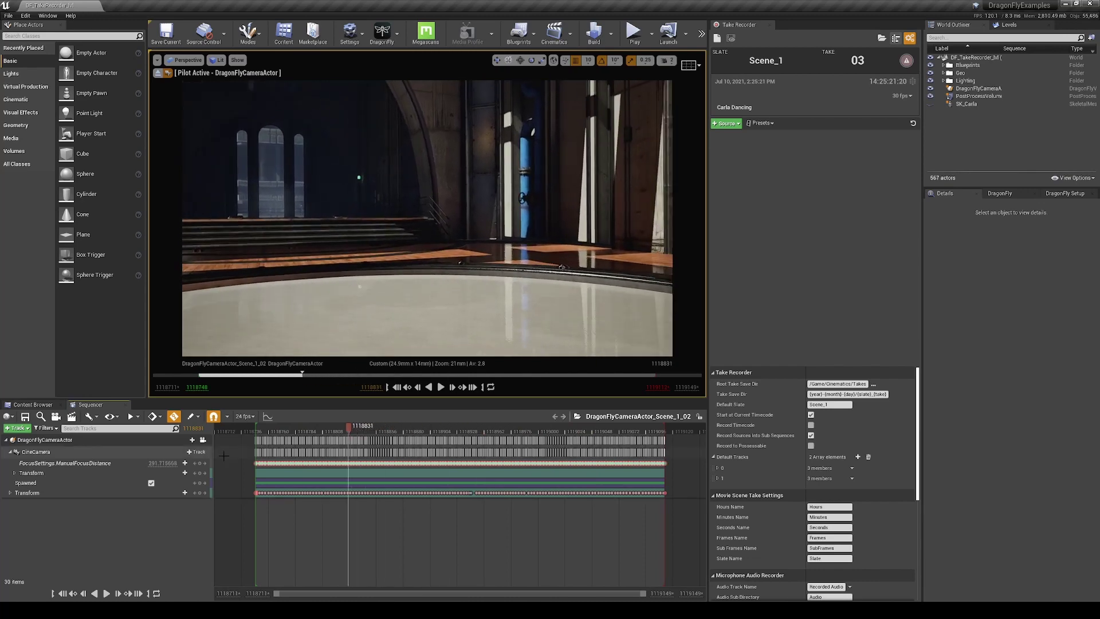
left_click(28, 408)
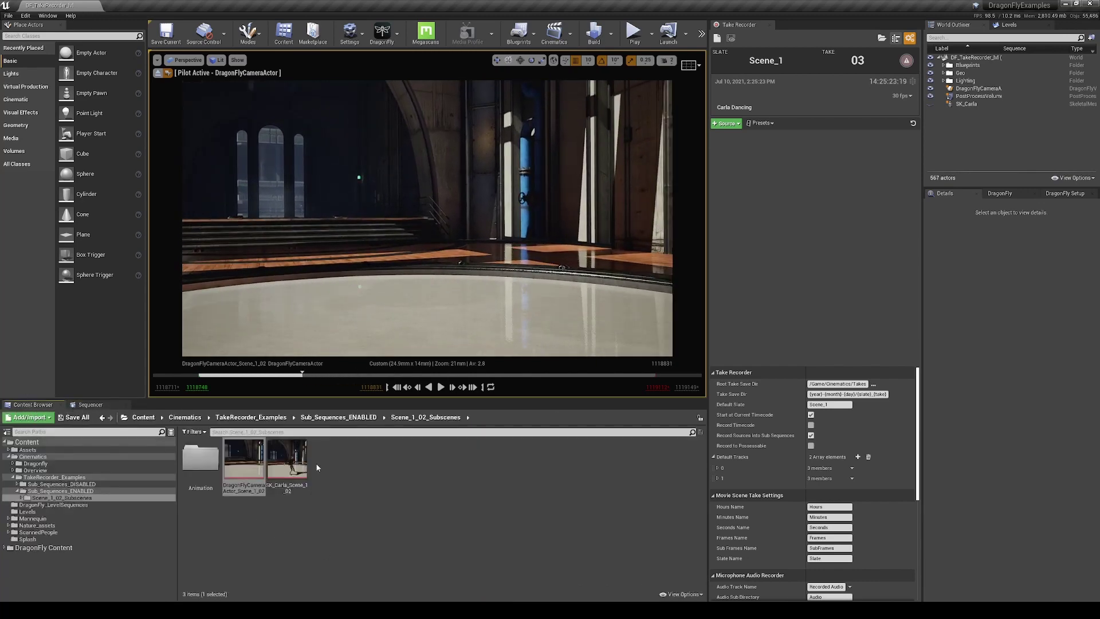
double_click(287, 463)
left_click_drag(286, 427, 627, 462)
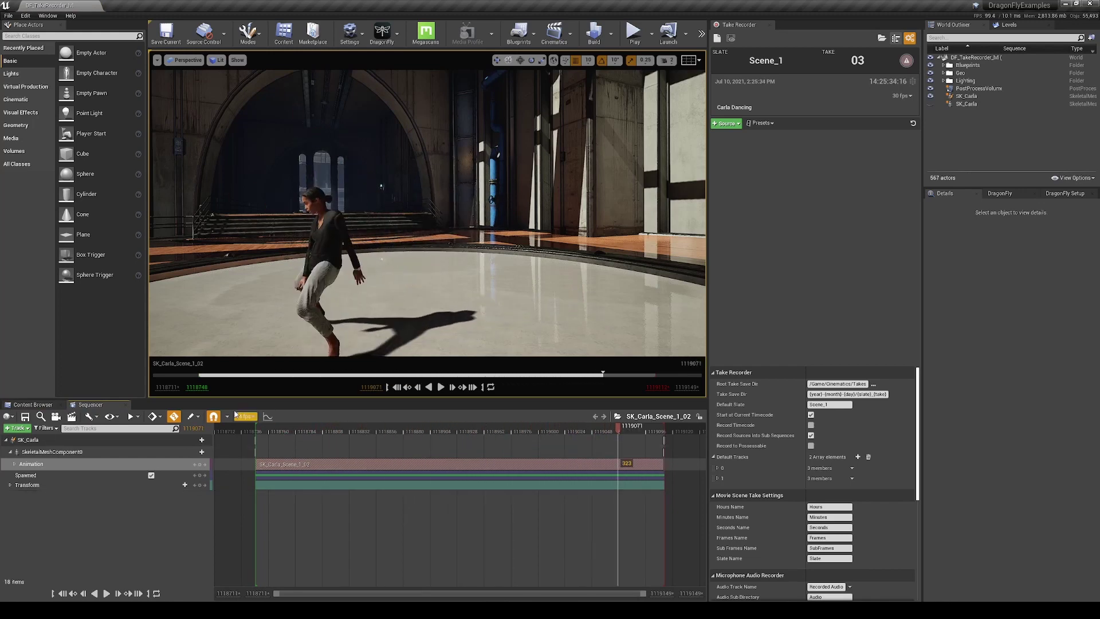
Reopen the master Scene_1_02 take, lock to Camera Cuts, and play it from the start.
left_click(38, 405)
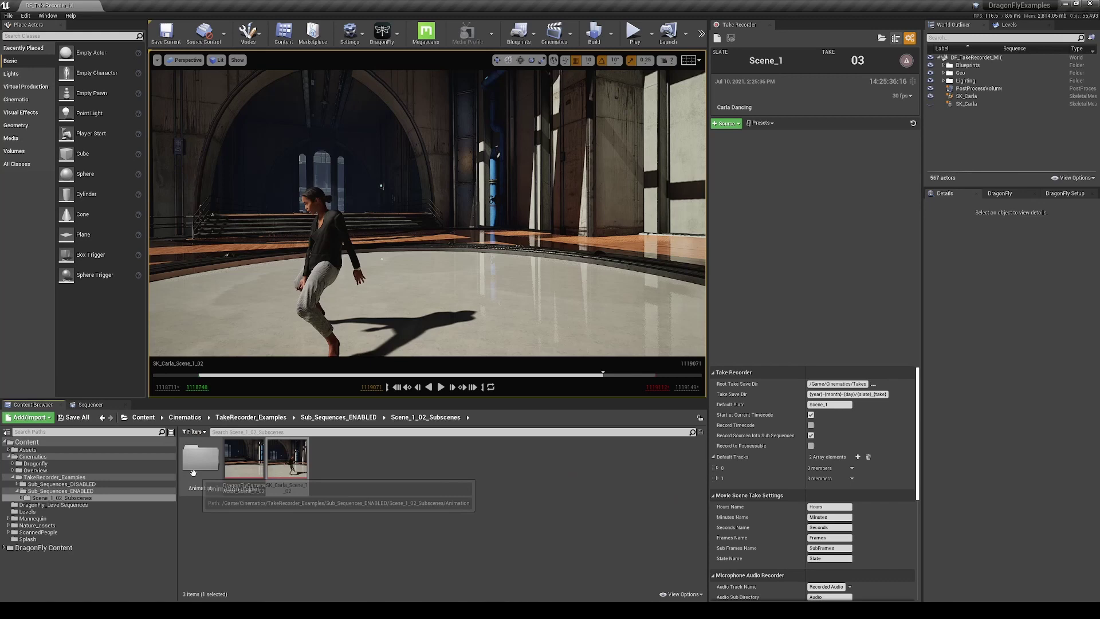
double_click(287, 462)
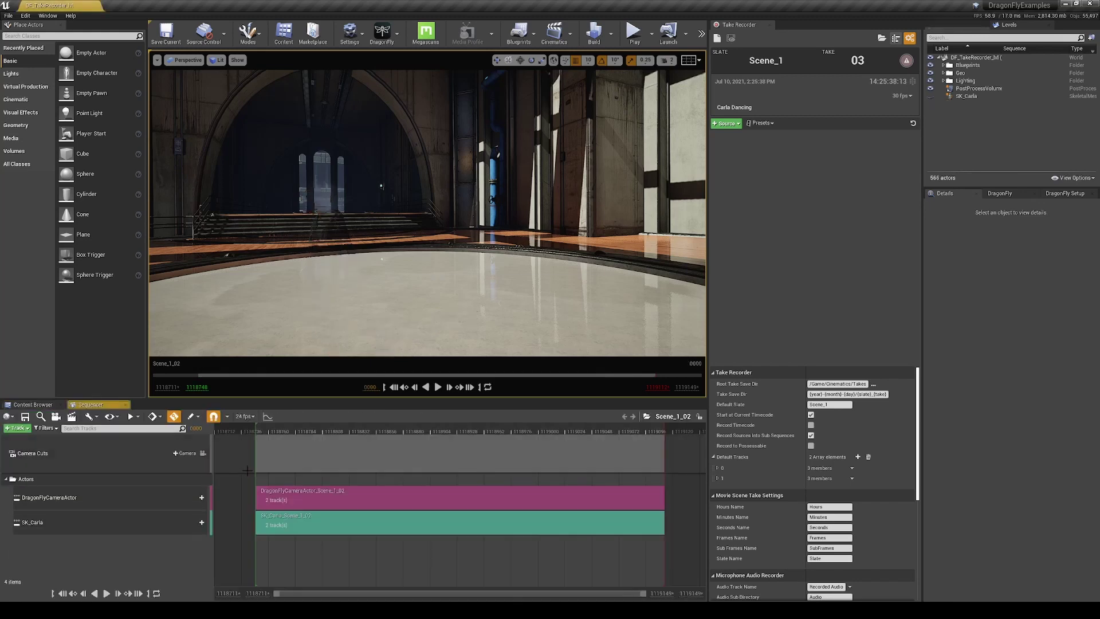
left_click(282, 425)
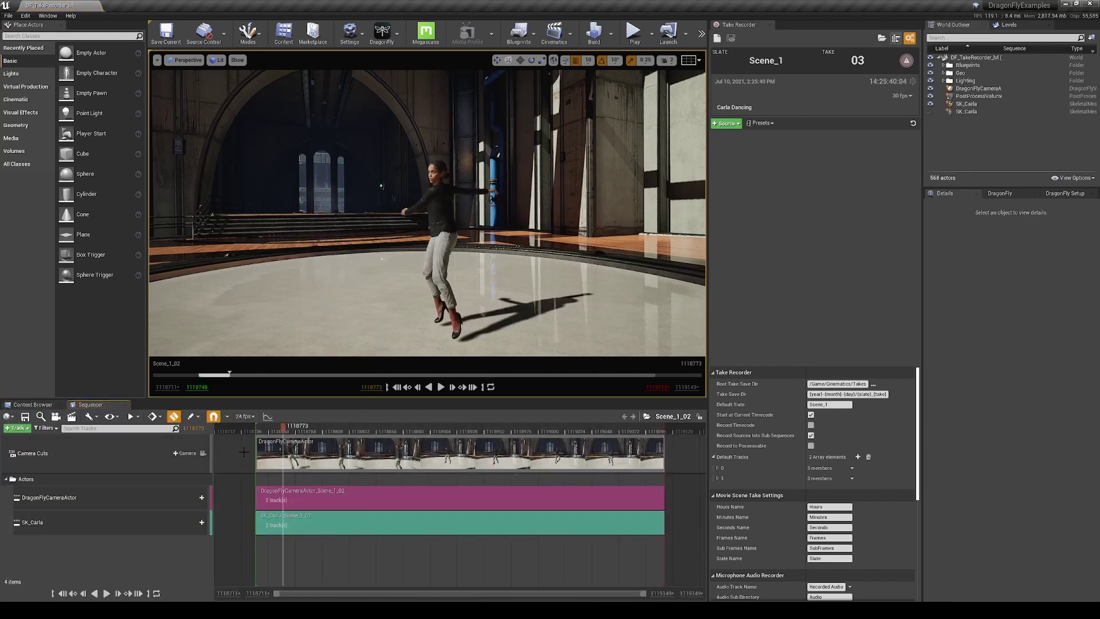
left_click(201, 455)
left_click(202, 454)
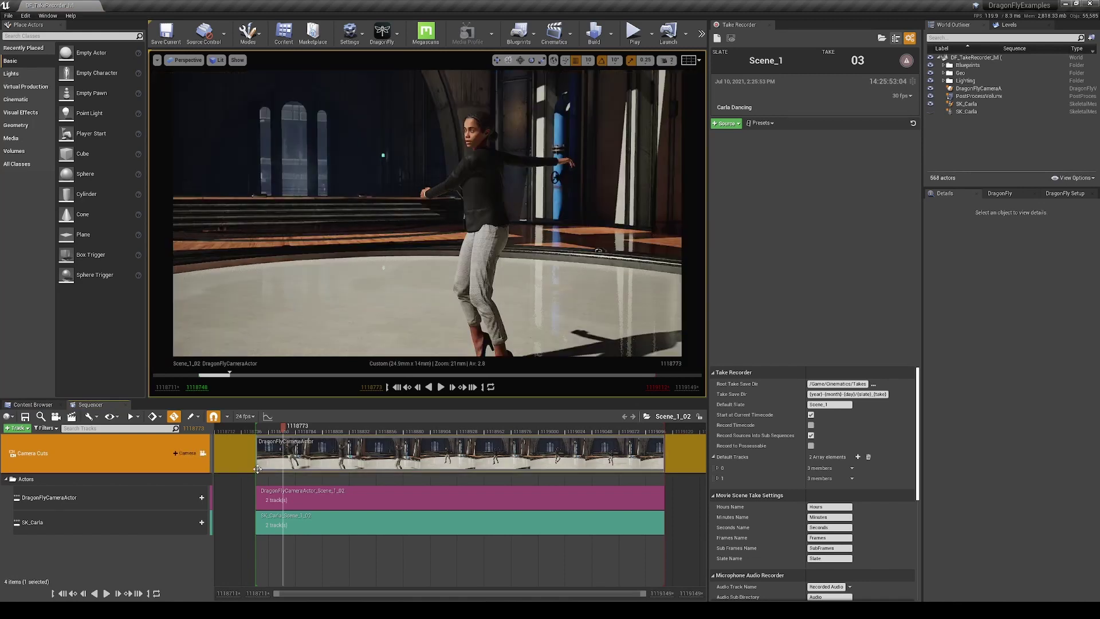
left_click(156, 561)
left_click(70, 589)
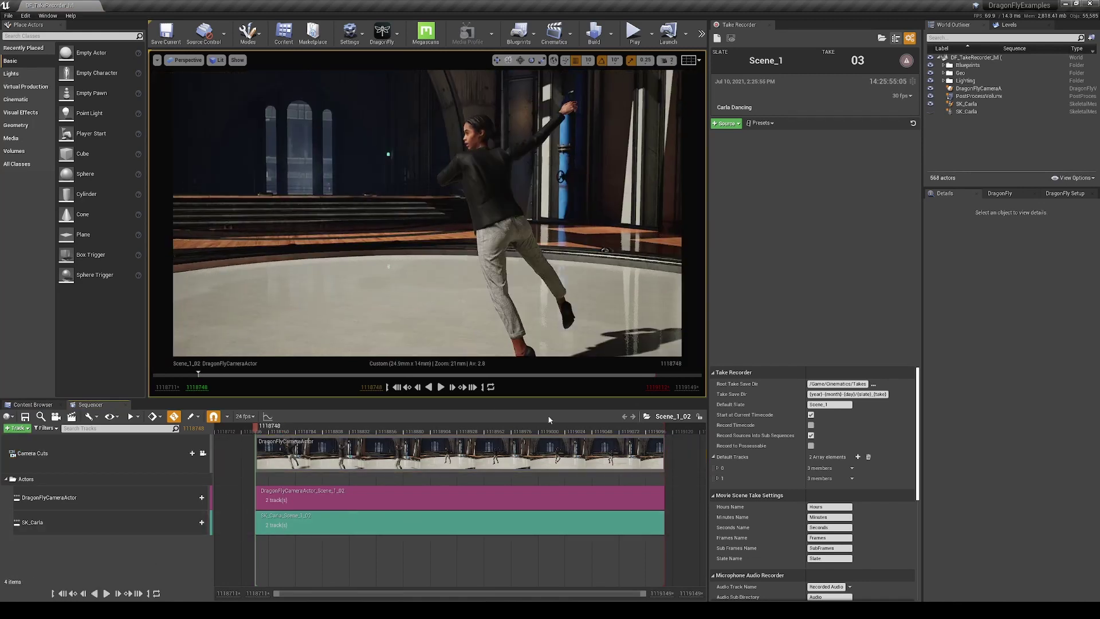
left_click(441, 387)
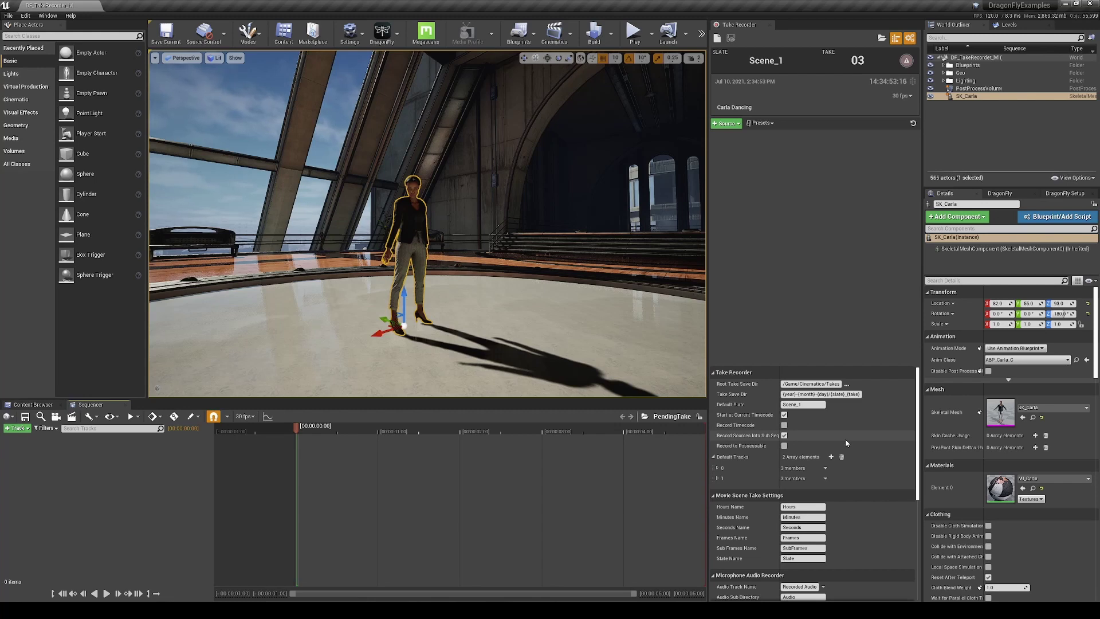
Turn off Record Sources Into Sub Sequences, start the DragonFly connection, and look through DragonFly Viewport.
left_click(784, 436)
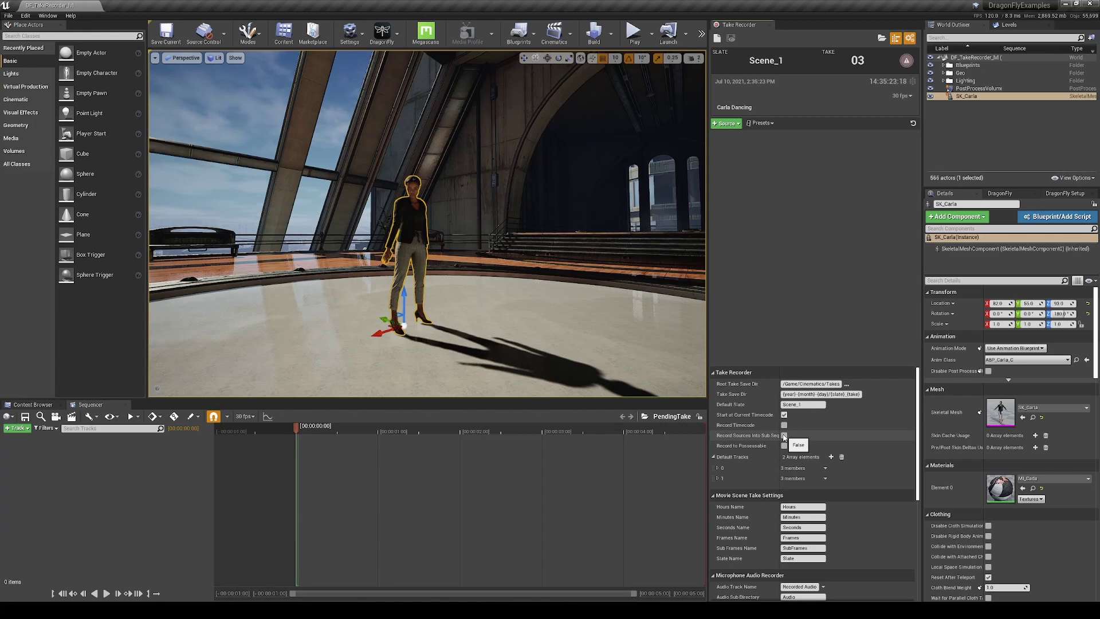
left_click(1062, 194)
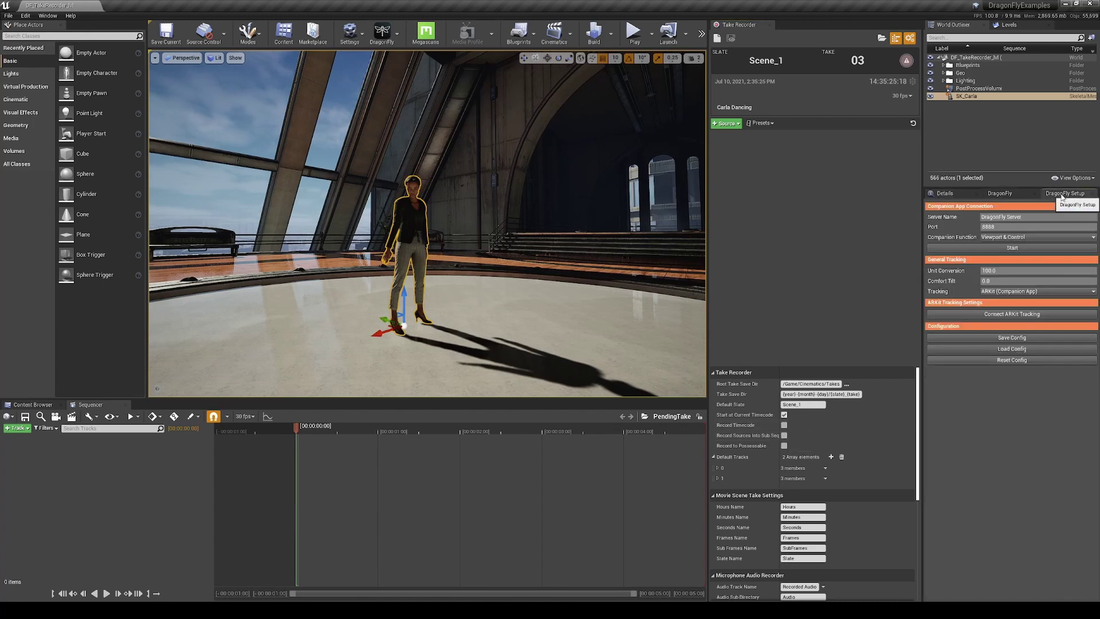
left_click(1020, 249)
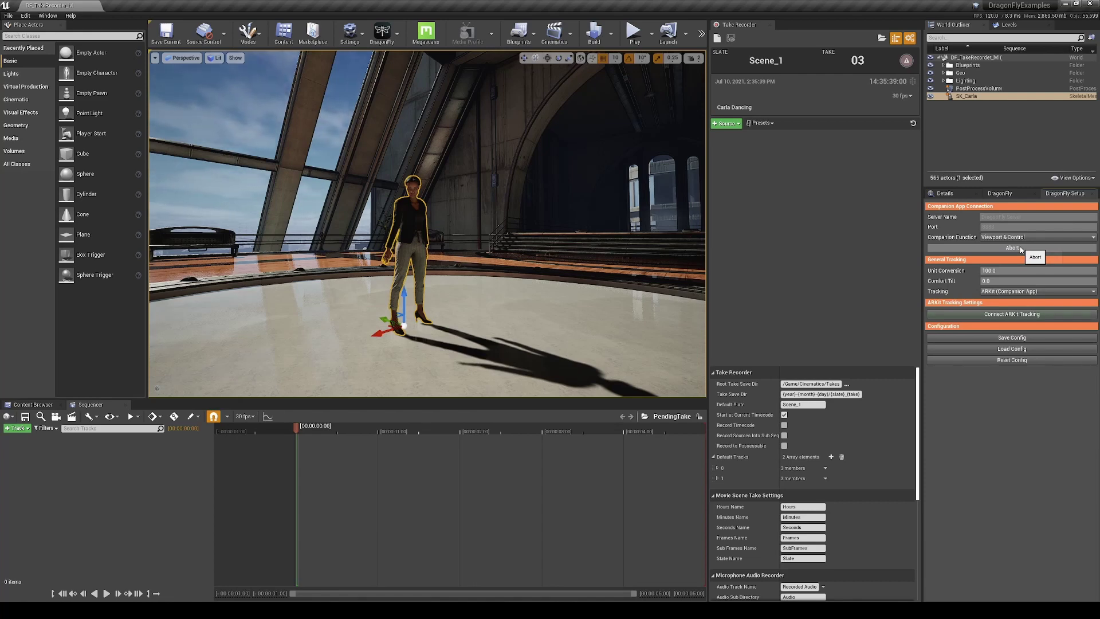
left_click(174, 59)
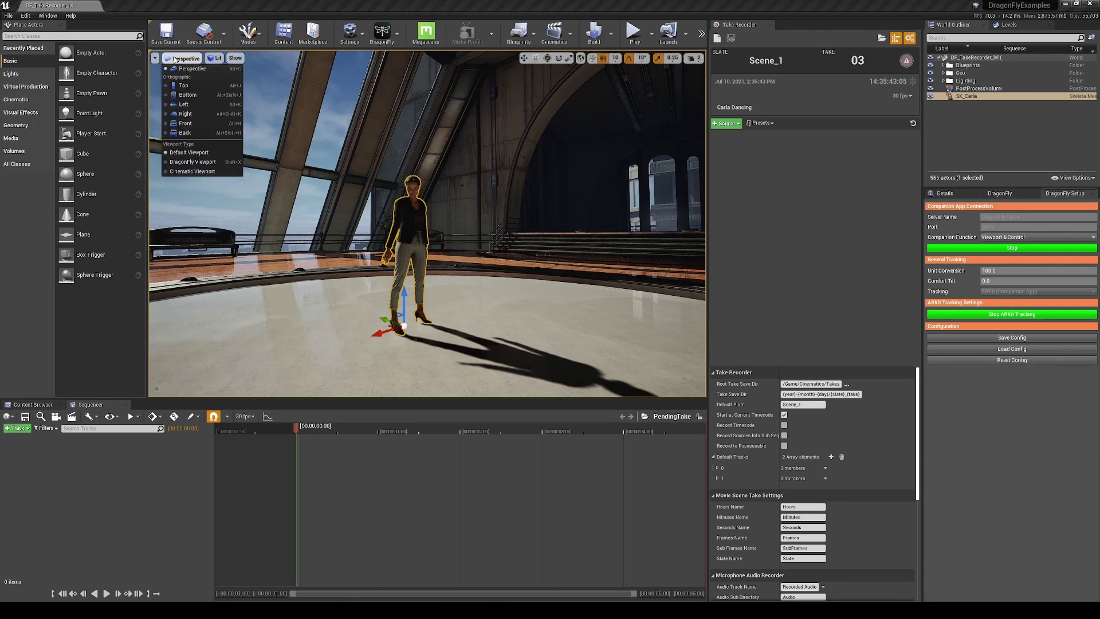
left_click(193, 163)
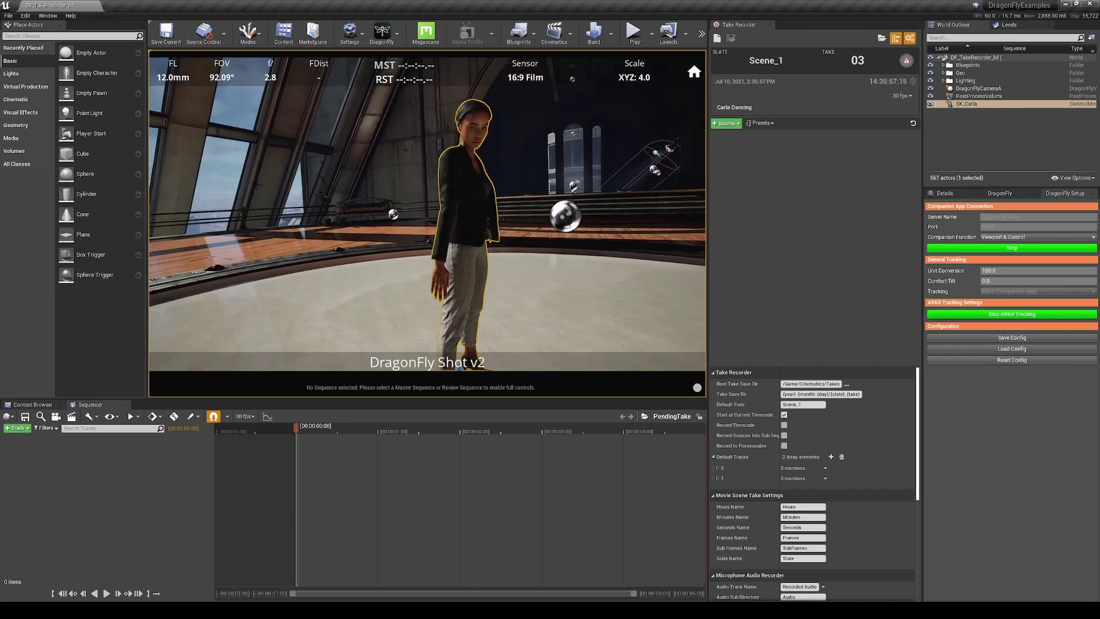
Set the DragonFly focus method to Tracking, targeting SK_Carla's head bone.
left_click(1020, 195)
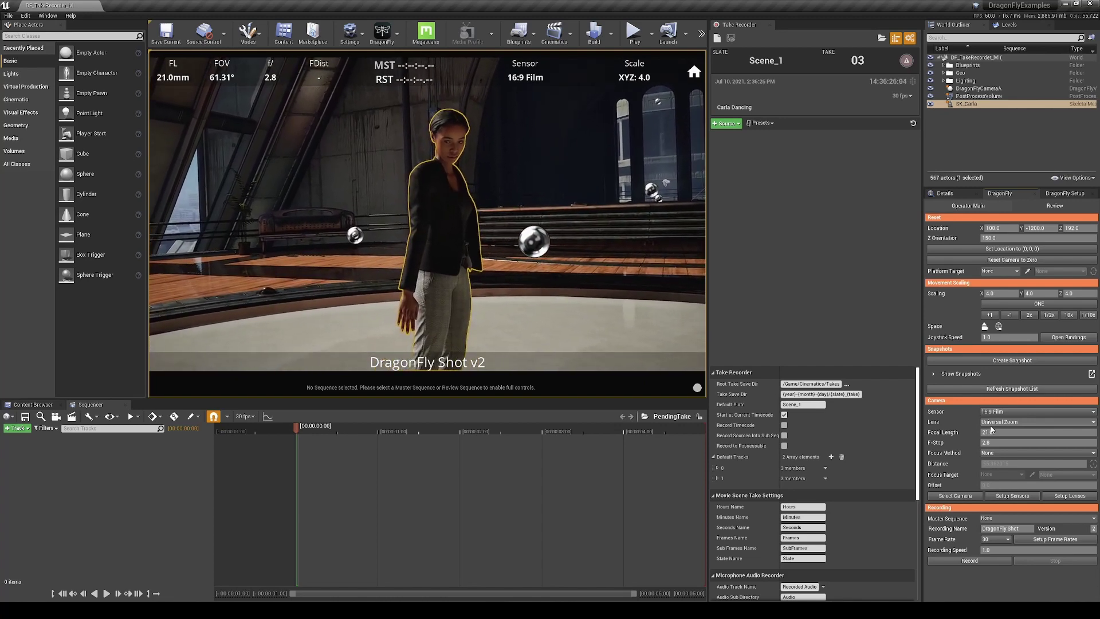
left_click(1051, 455)
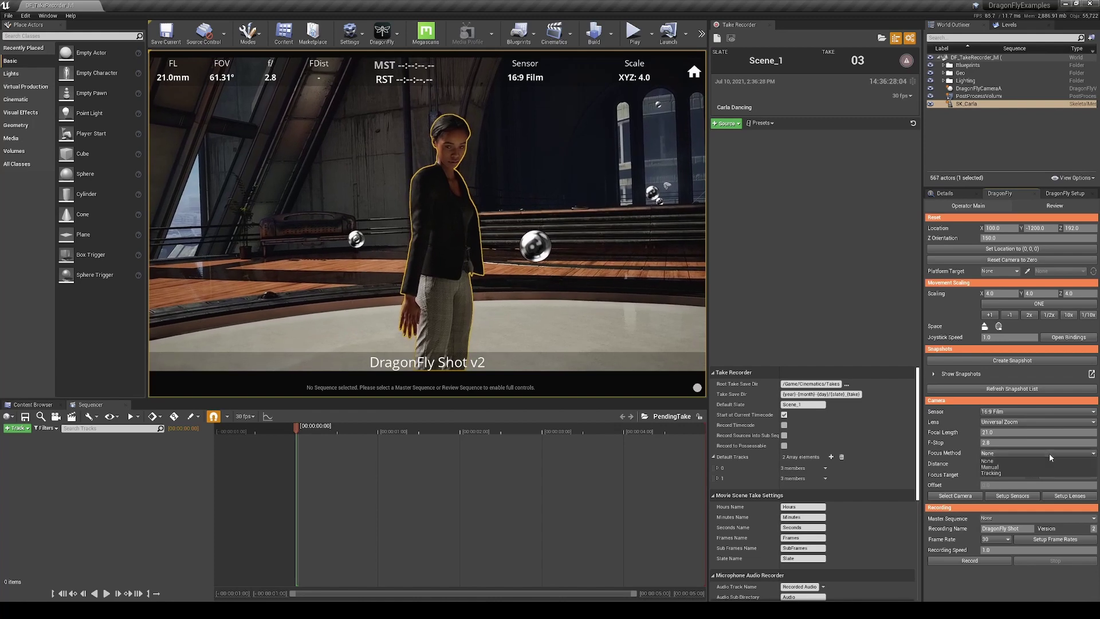
left_click(996, 473)
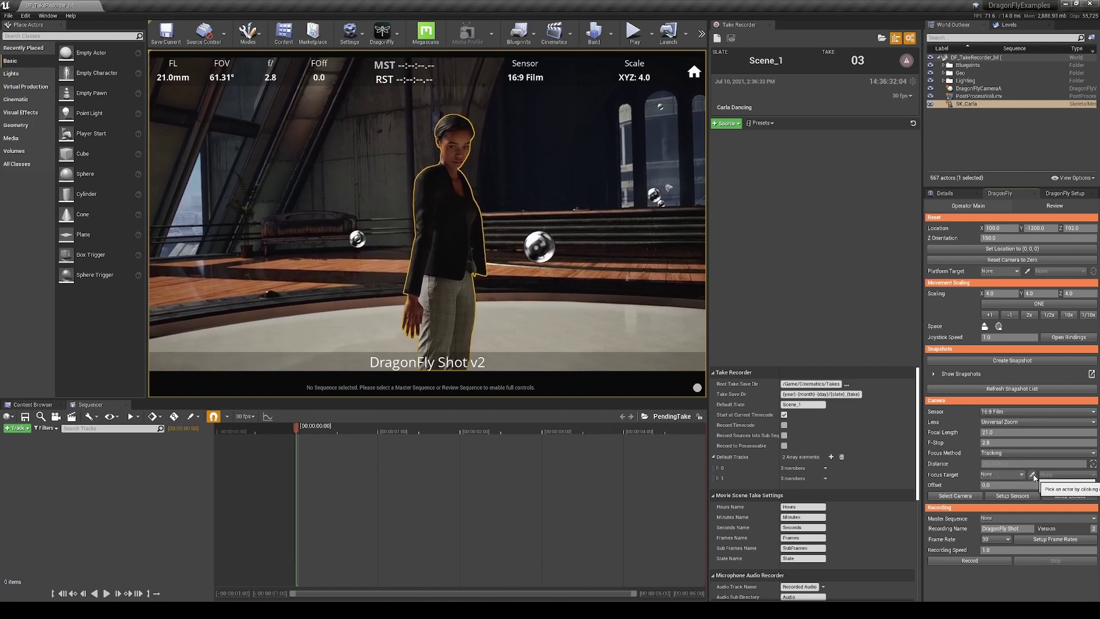
left_click(1033, 475)
left_click(464, 139)
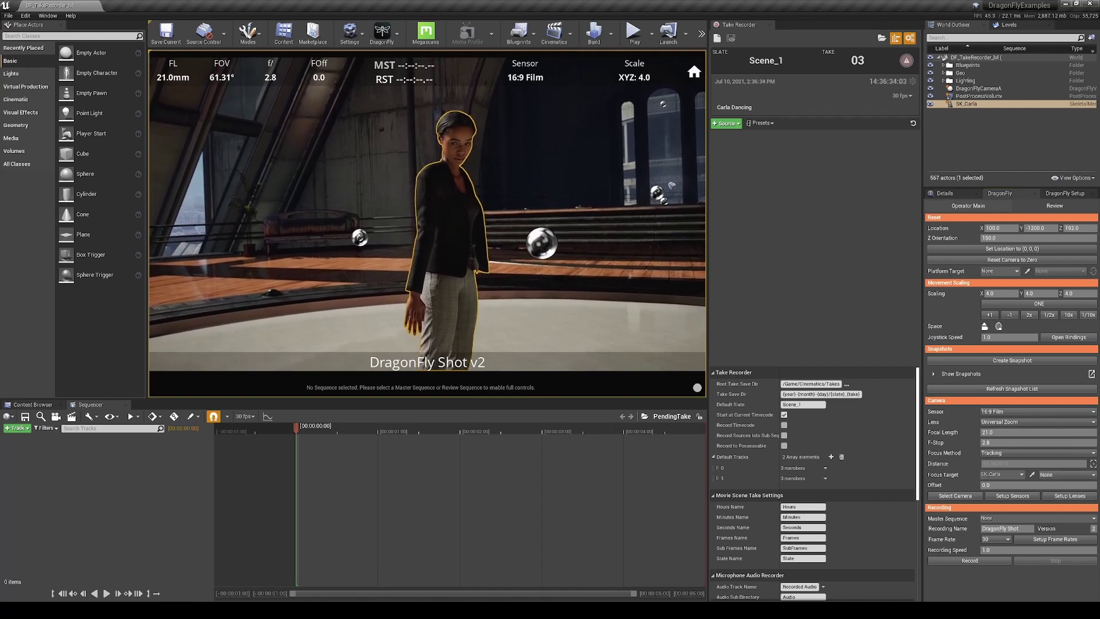
left_click(1094, 475)
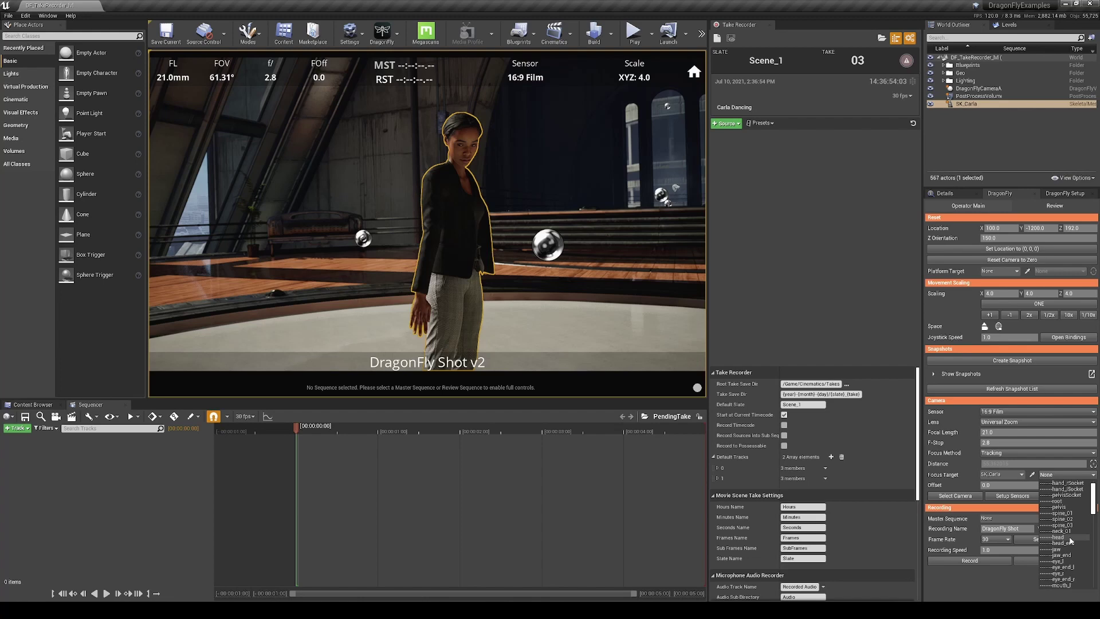
left_click(1069, 539)
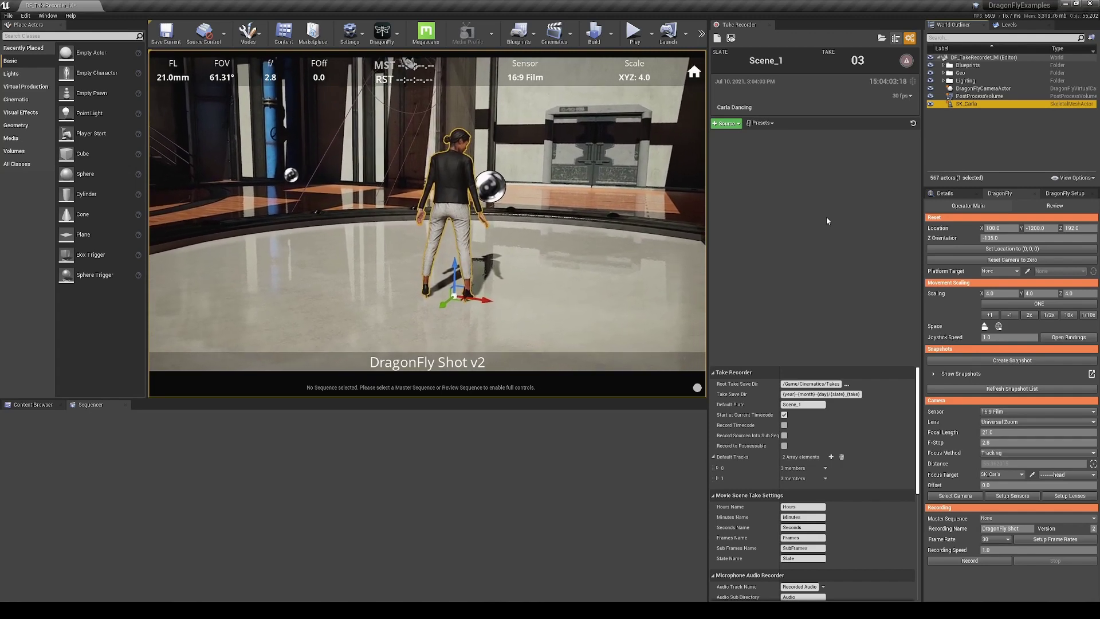
Add SK_Carla from the actor list as a Take Recorder source and check its recording settings.
left_click(738, 124)
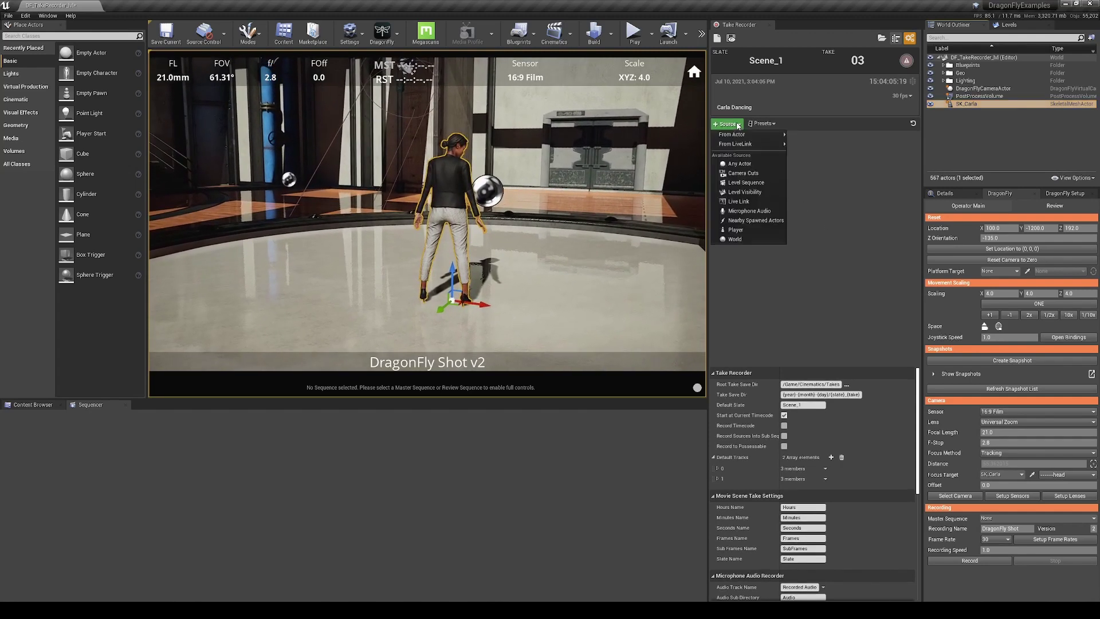
mouse_move(740, 135)
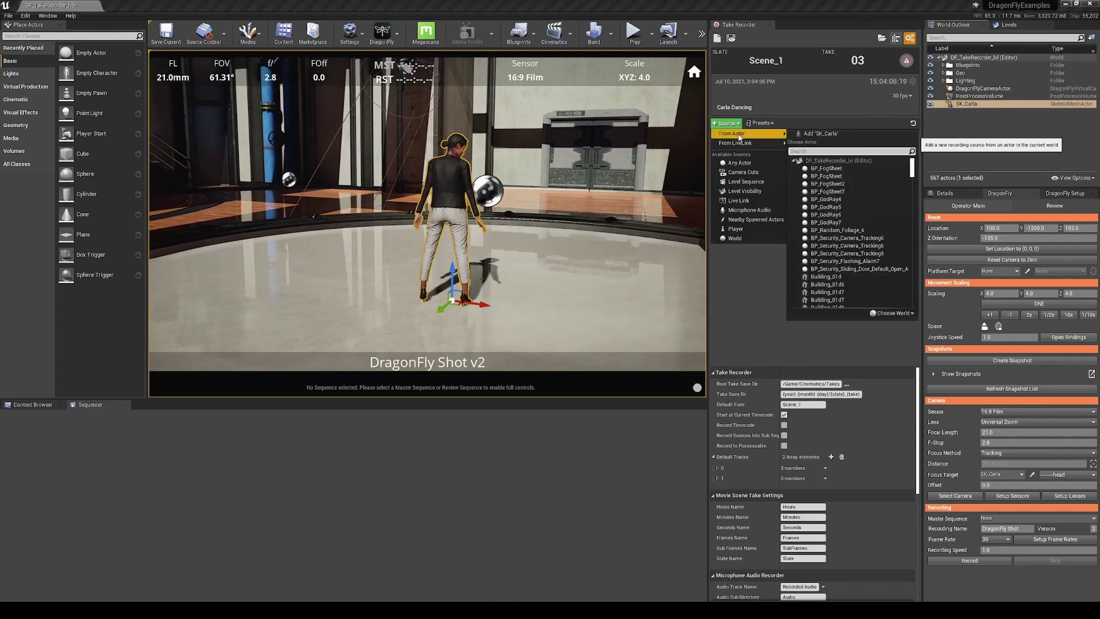
left_click(835, 137)
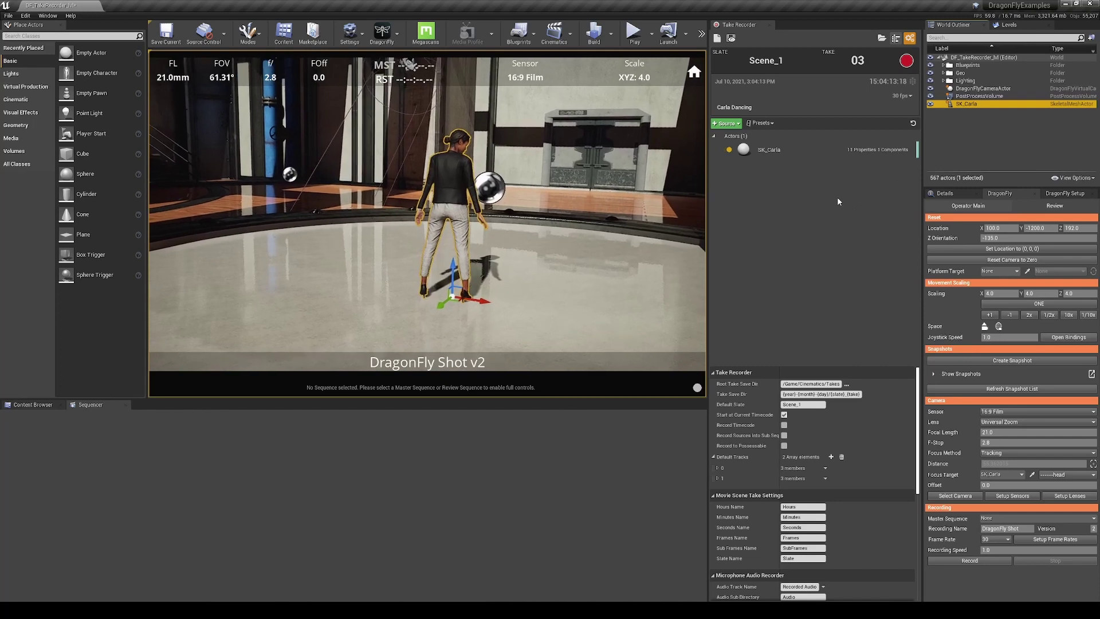
left_click(778, 151)
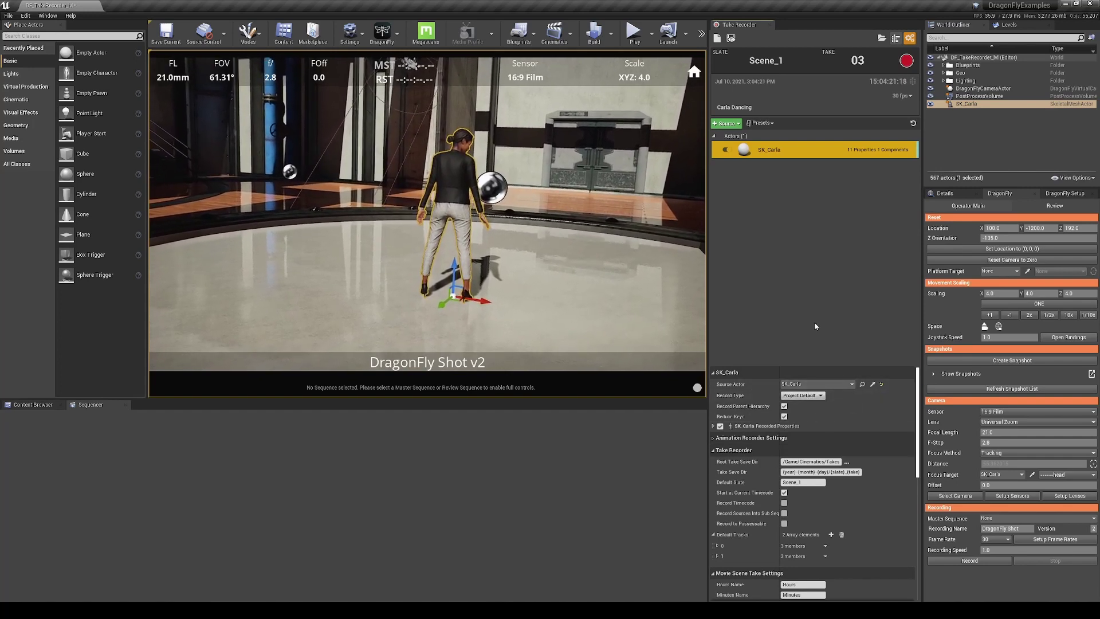
left_click(788, 198)
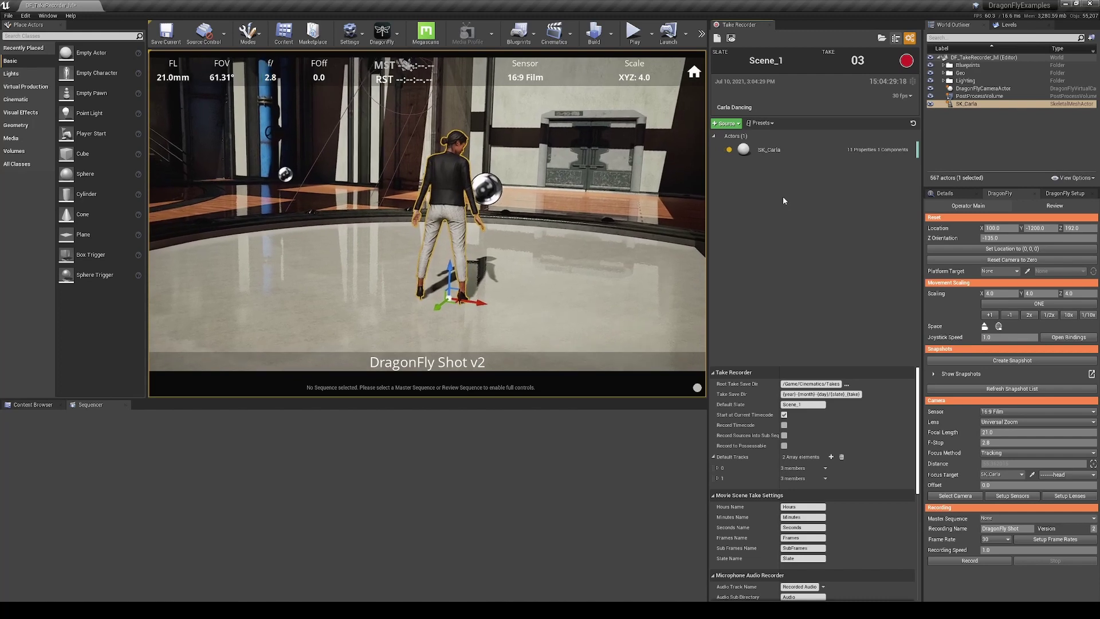
Play the level, add DragonFlyCameraActor as a source, and record Scene_1 take 3.
left_click(635, 32)
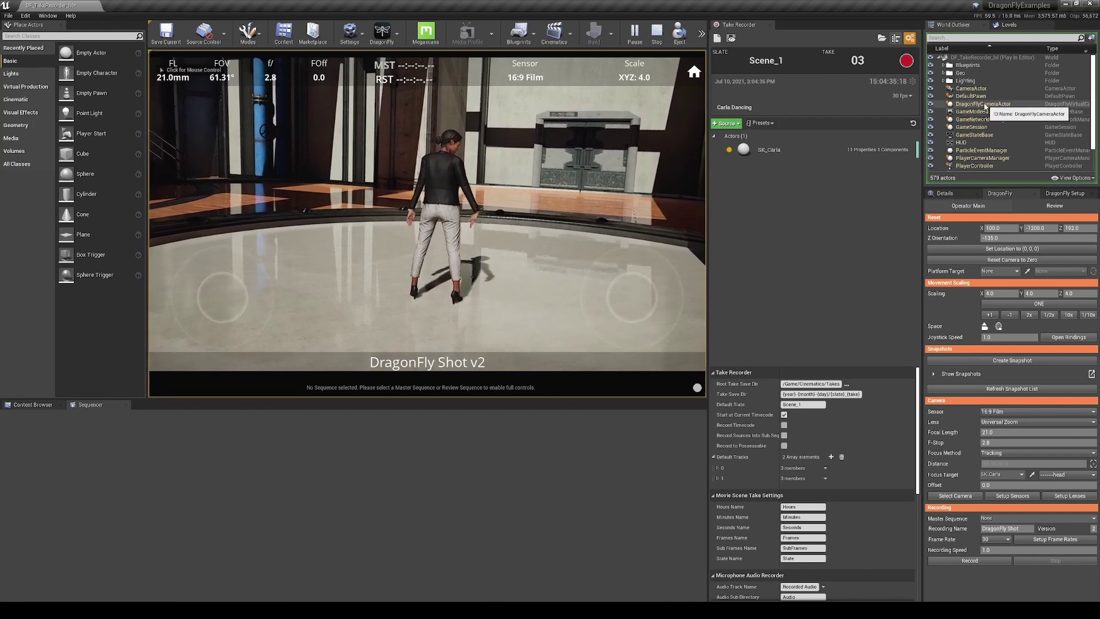
left_click_drag(985, 107, 772, 207)
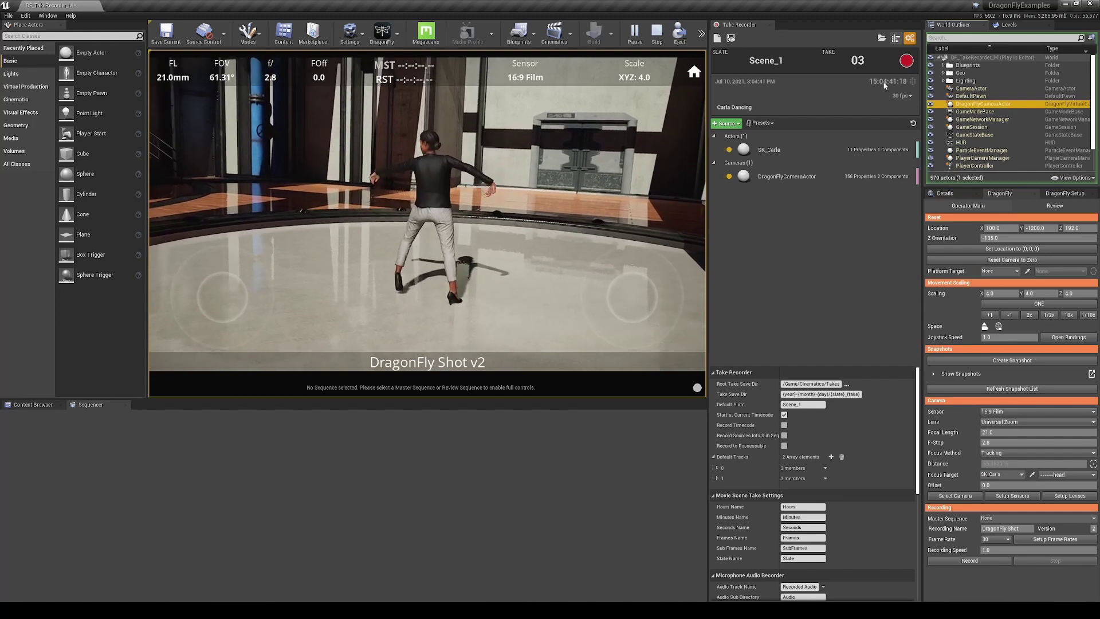
left_click(906, 61)
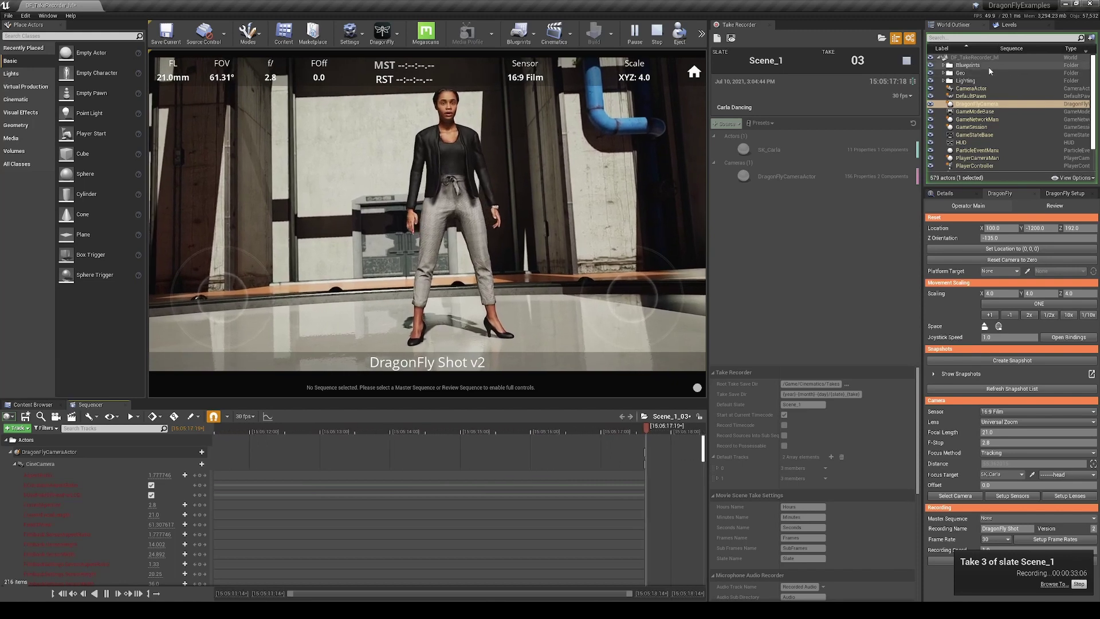
Stop take 3 and the play session, then delete the empty Actor (None) camera source.
left_click(907, 60)
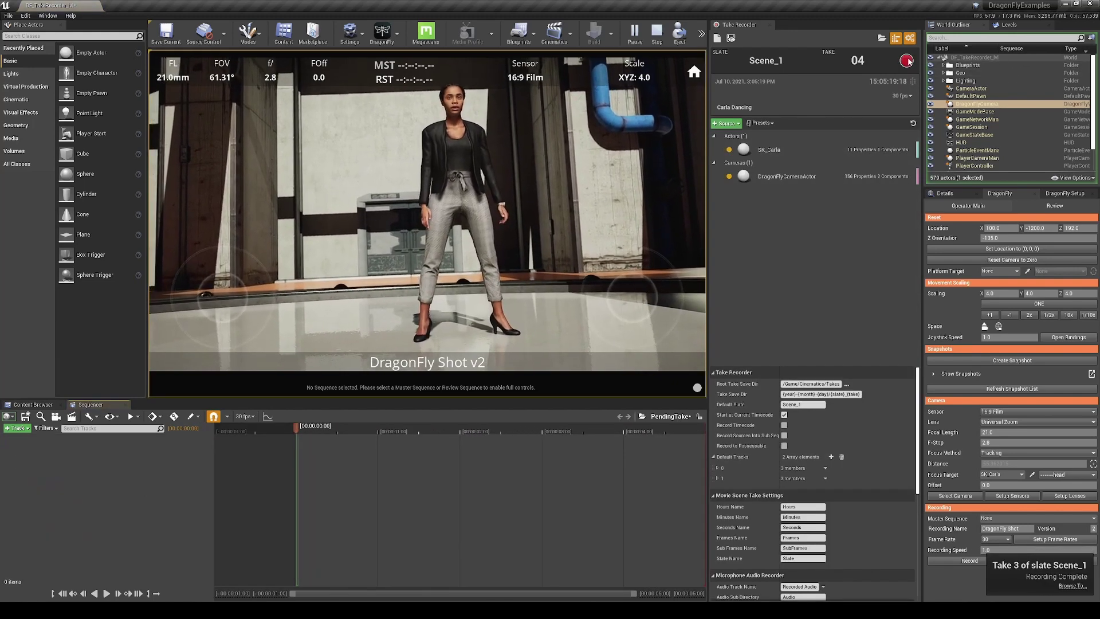
left_click(659, 32)
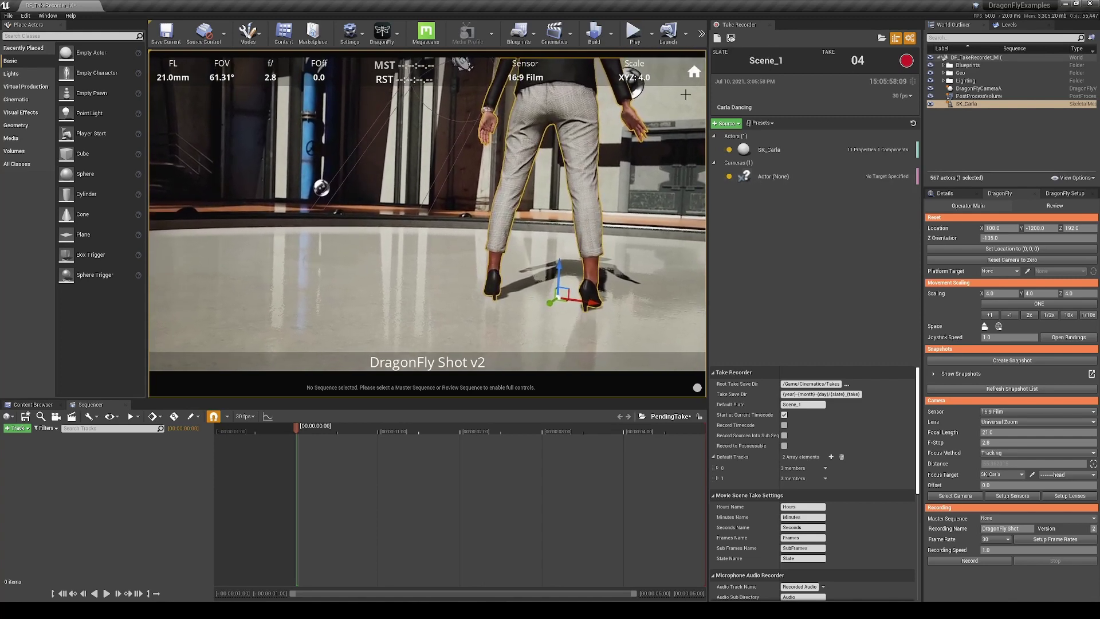
left_click(776, 178)
key("Delete")
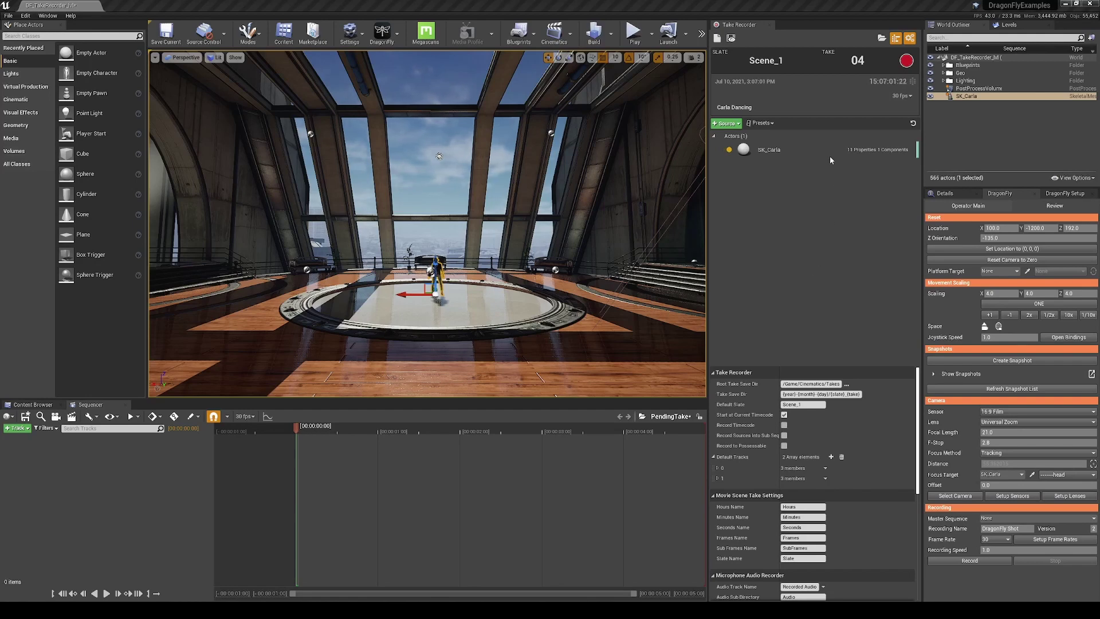
Open the last recording, Scene_1_03, unlocked for editing and at its first frame.
left_click(732, 39)
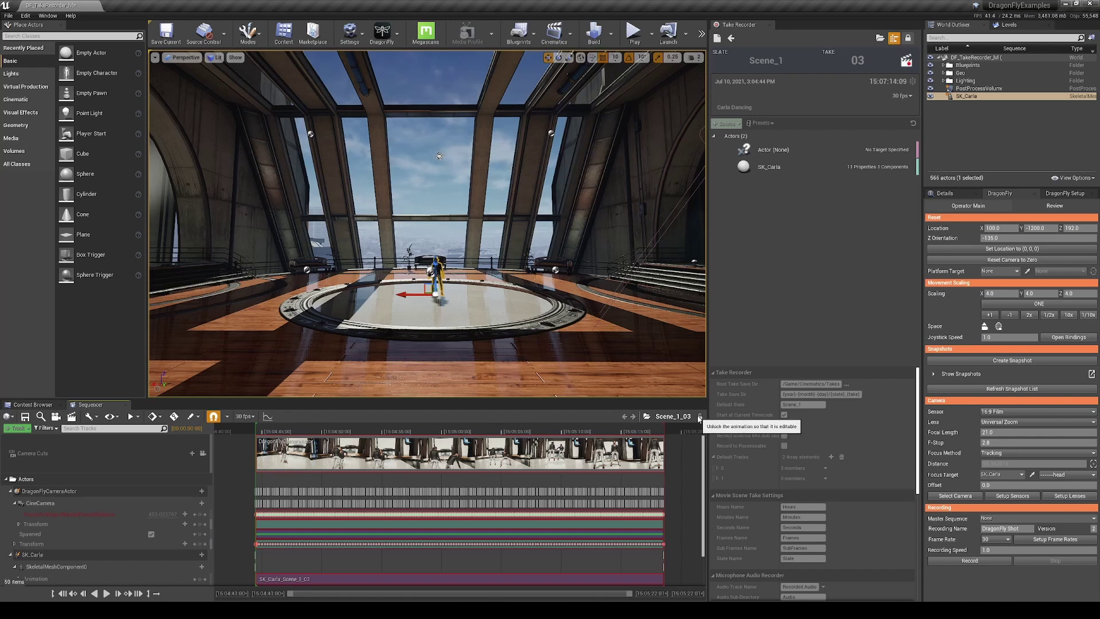
left_click(700, 420)
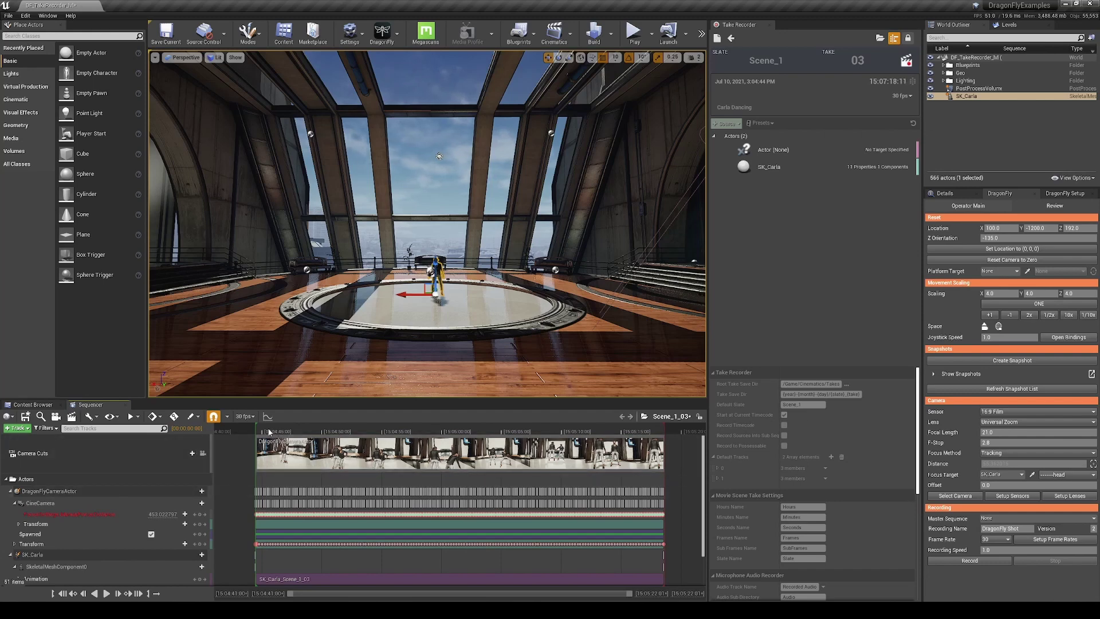
left_click(63, 593)
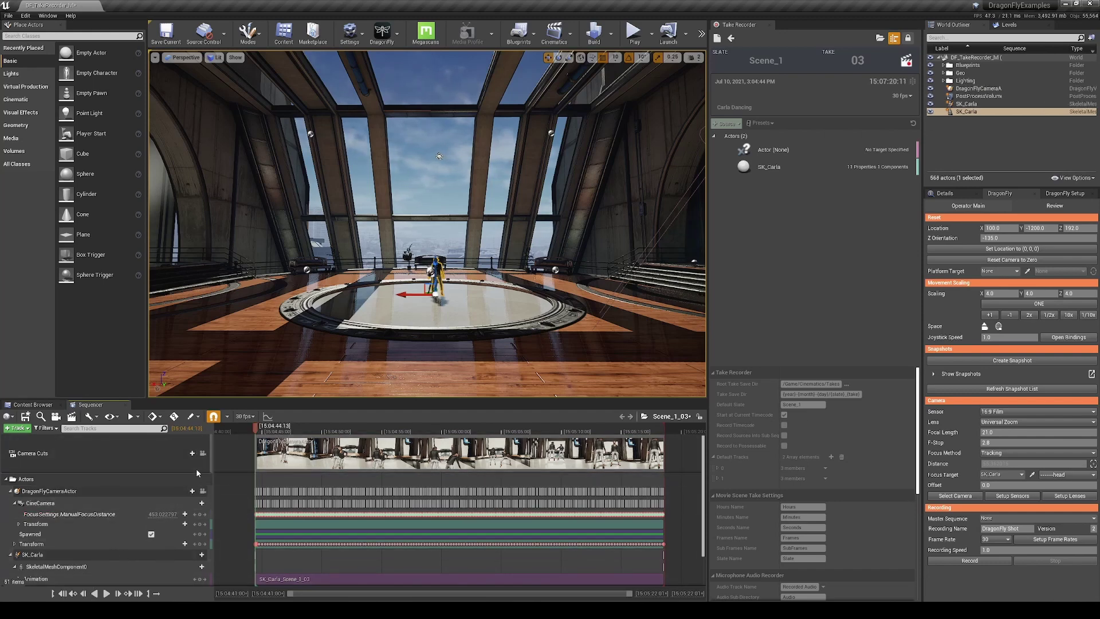
Lock the view to Camera Cuts, turn on cinematic preview, and hide the second SK_Carla.
left_click(203, 454)
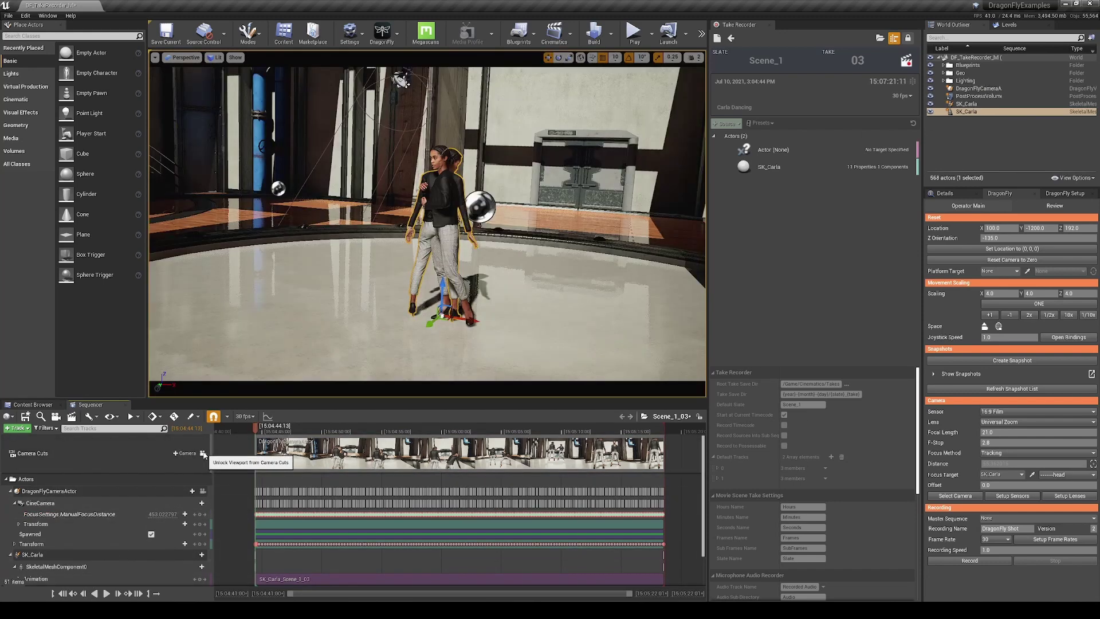
left_click(183, 58)
left_click(198, 173)
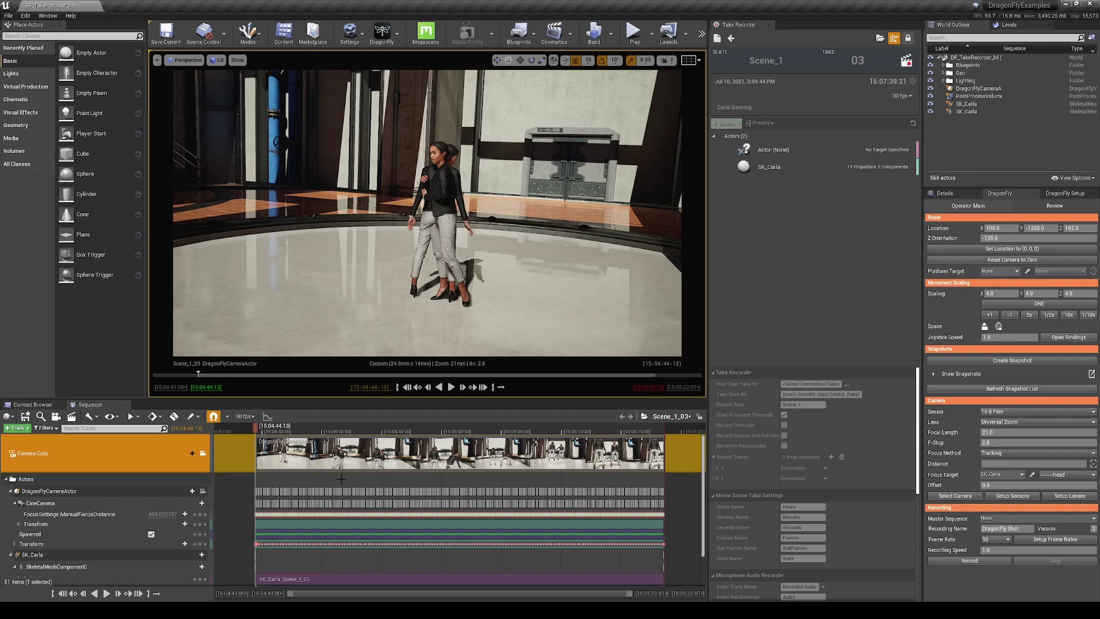
left_click(931, 111)
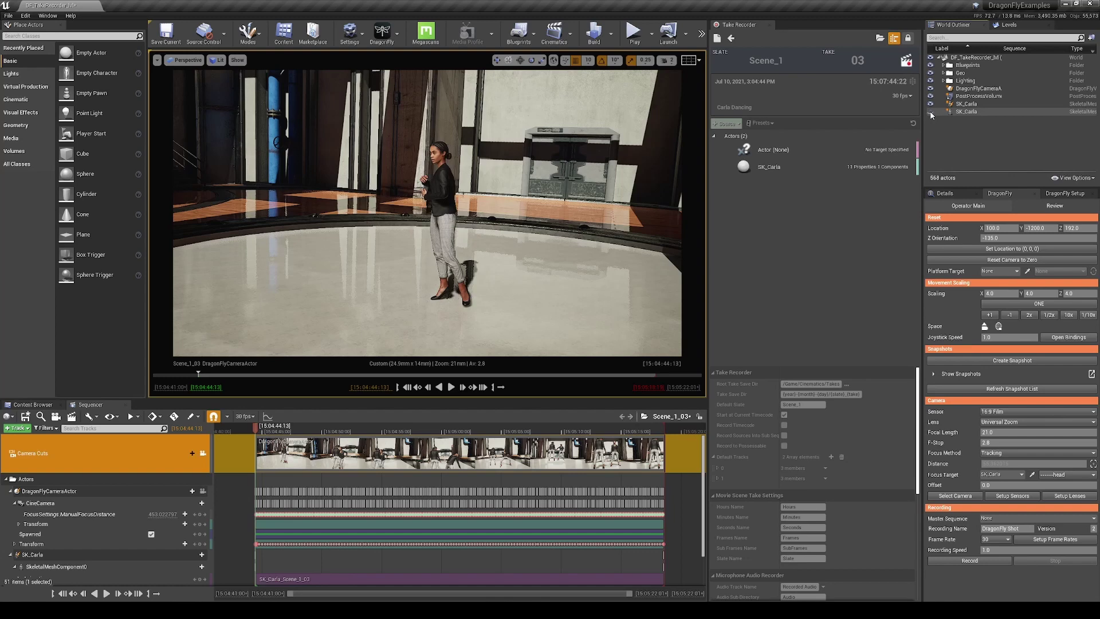
Return to the pending take, unhide SK_Carla, and open Takes/2021-07-10/Scene_1_03 in Sequencer.
left_click(732, 39)
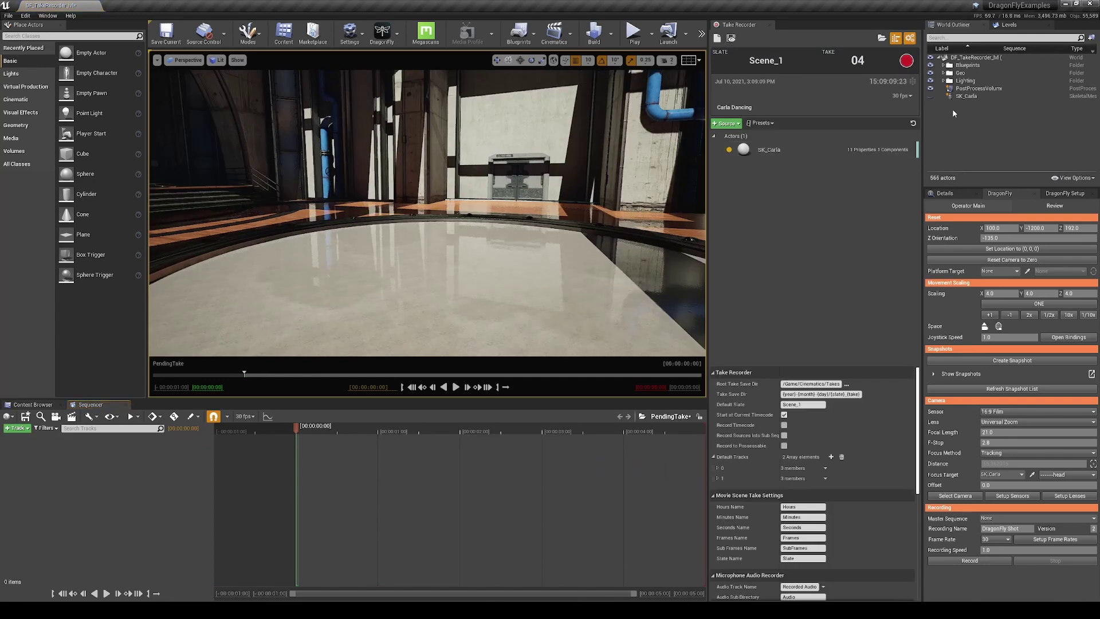
left_click(930, 96)
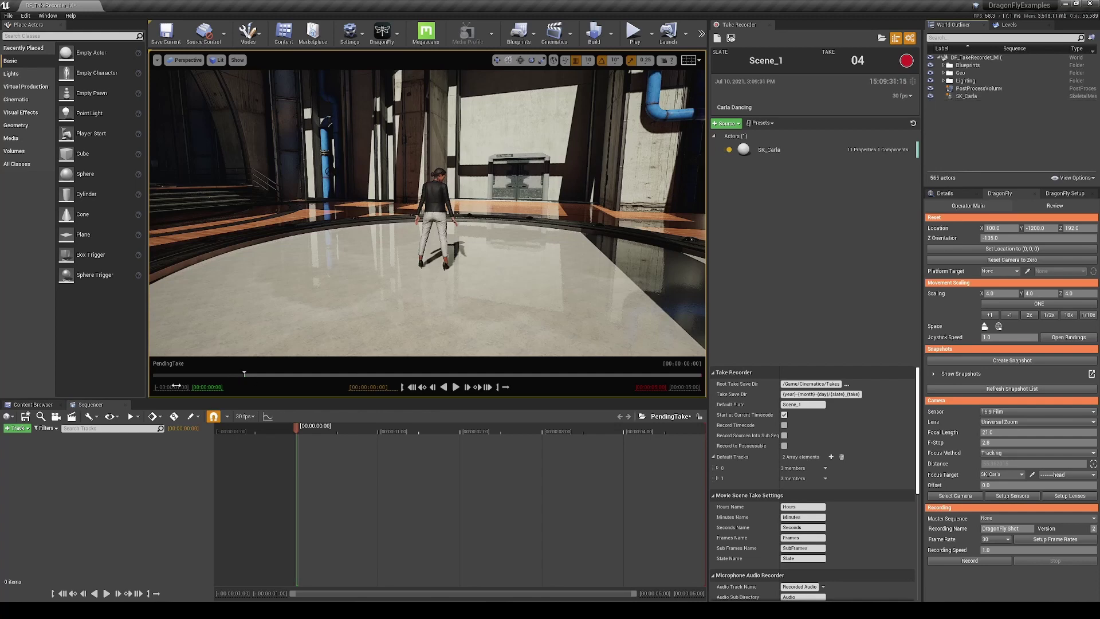
left_click(33, 405)
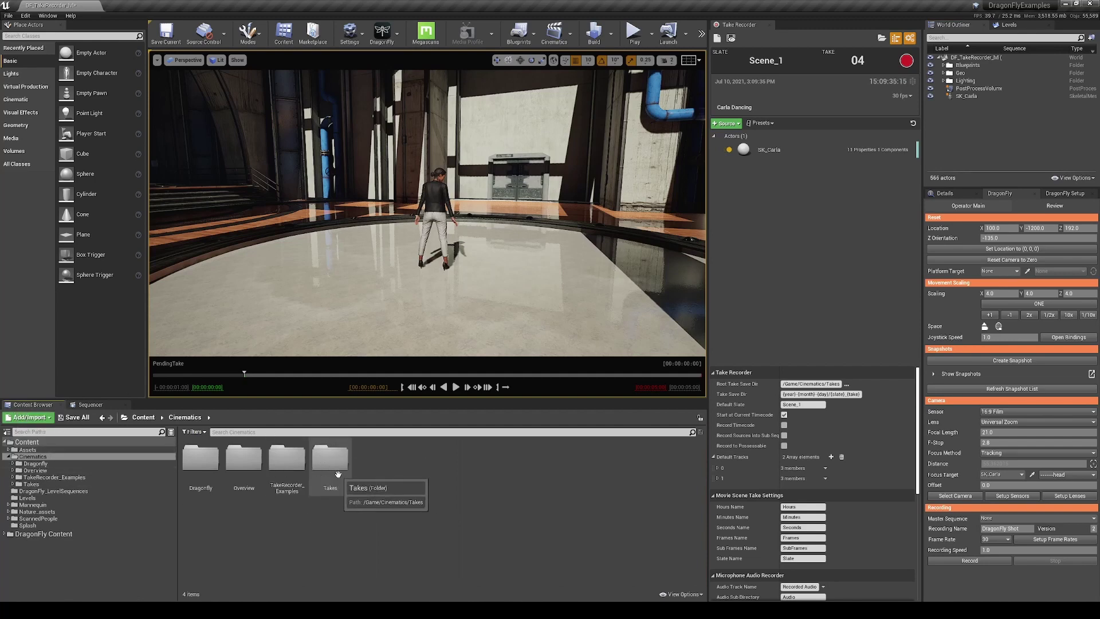
double_click(334, 471)
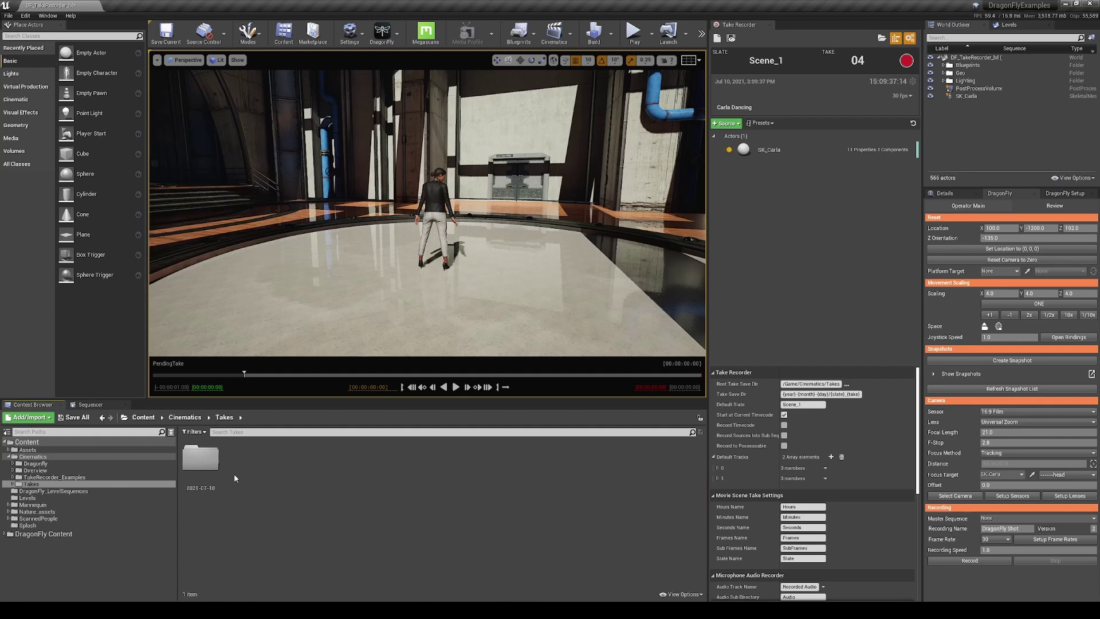
double_click(201, 459)
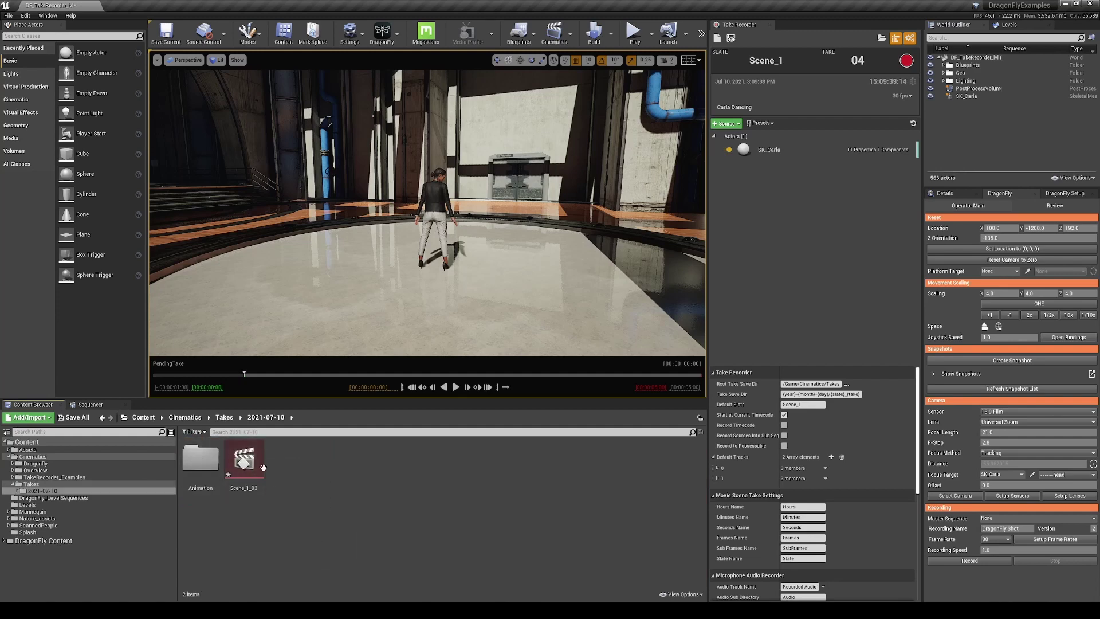
double_click(246, 461)
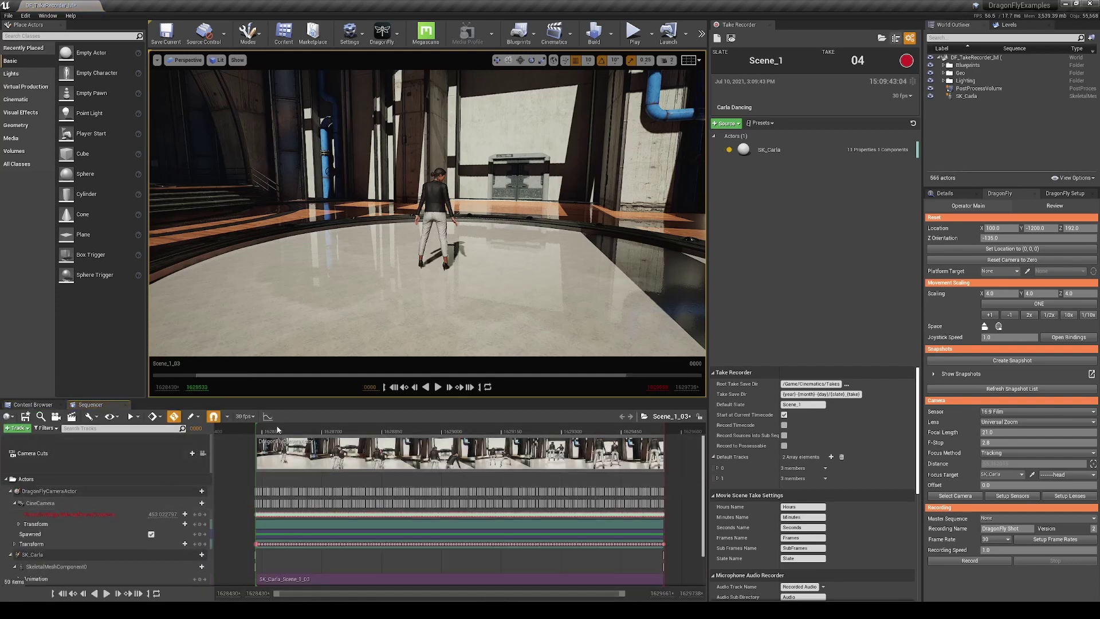
Lock Camera Cuts, hide the duplicate Carla, and play Scene_1_03 from the start.
left_click(202, 453)
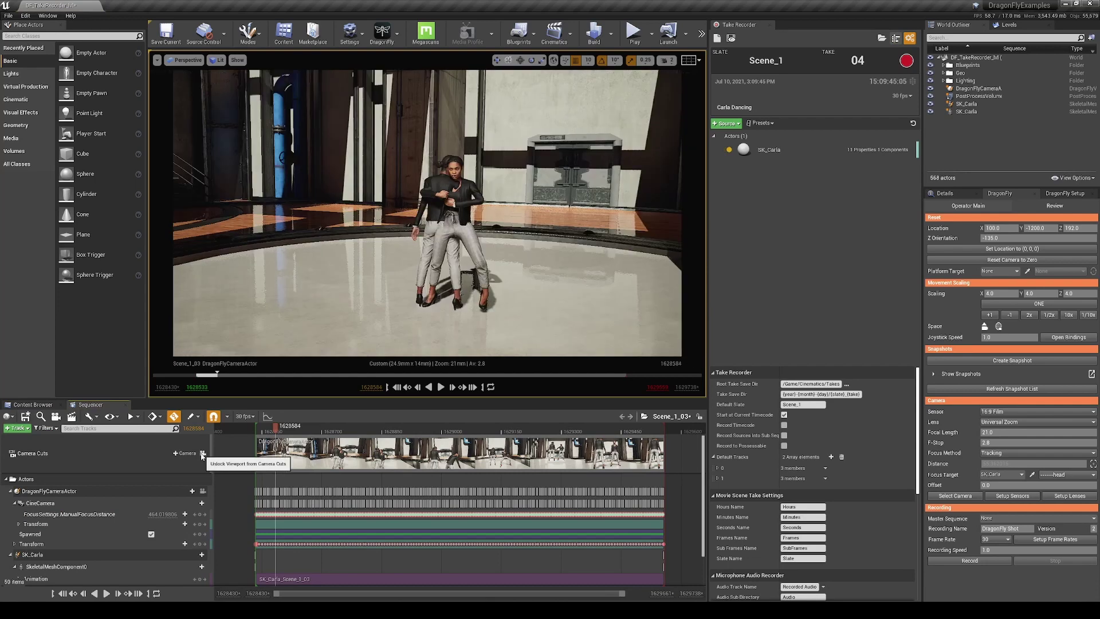
left_click(930, 112)
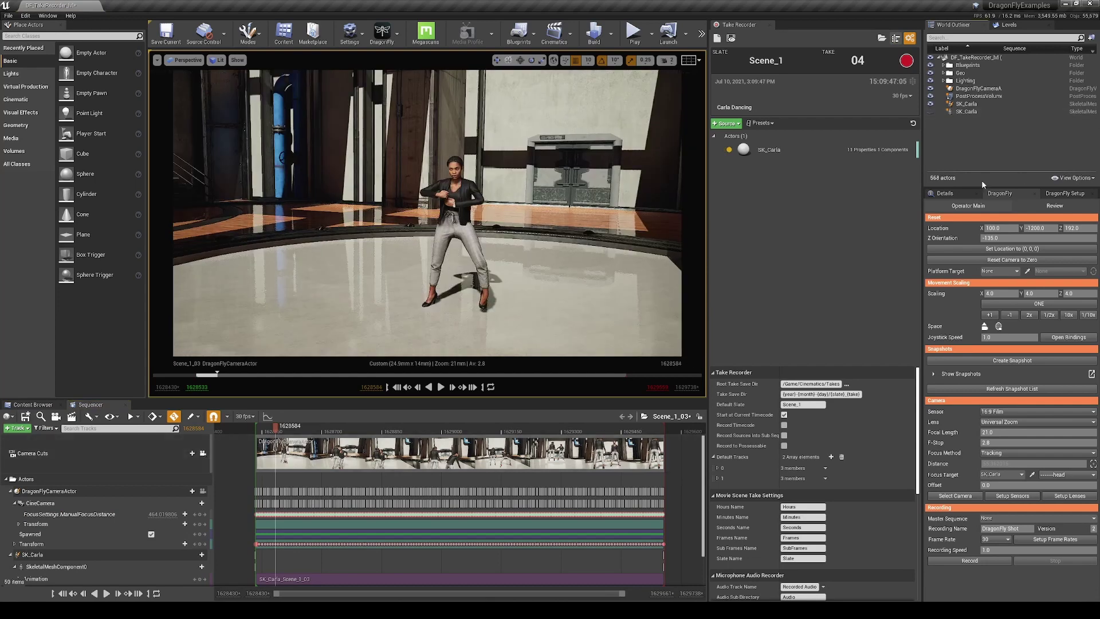
left_click(397, 388)
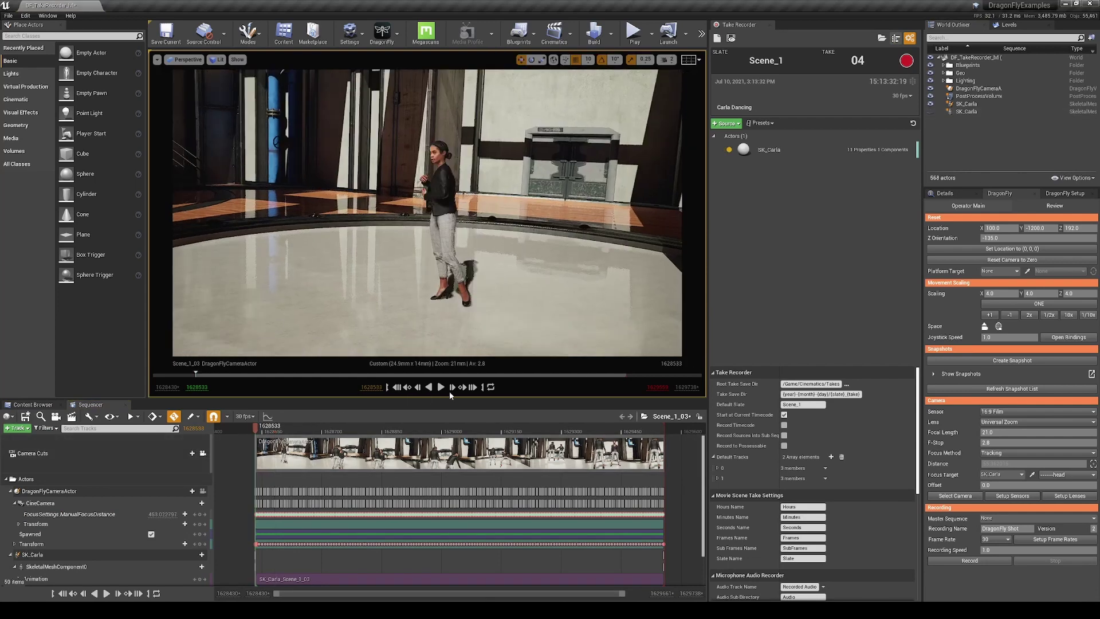
left_click(442, 387)
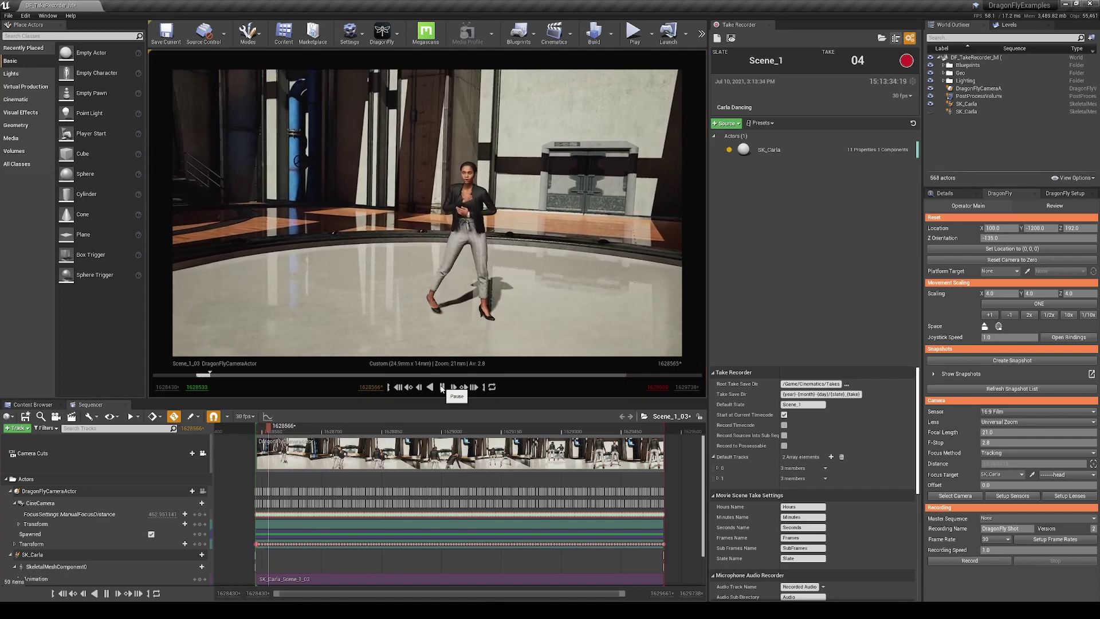